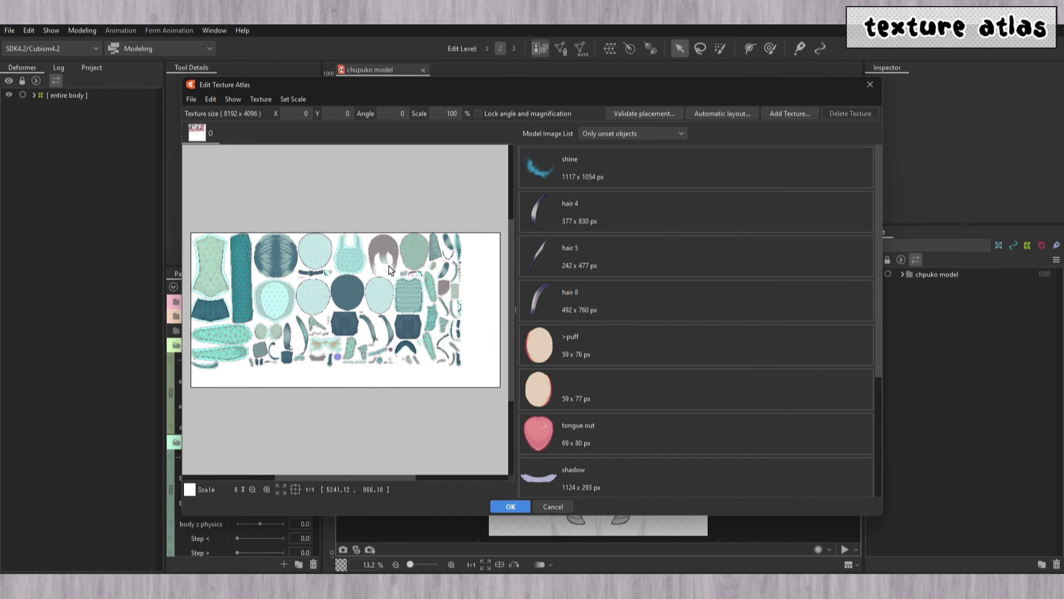
Initialize the existing texture atlas and confirm the reset.
{"action": "left_click", "coordinate": [265, 99]}
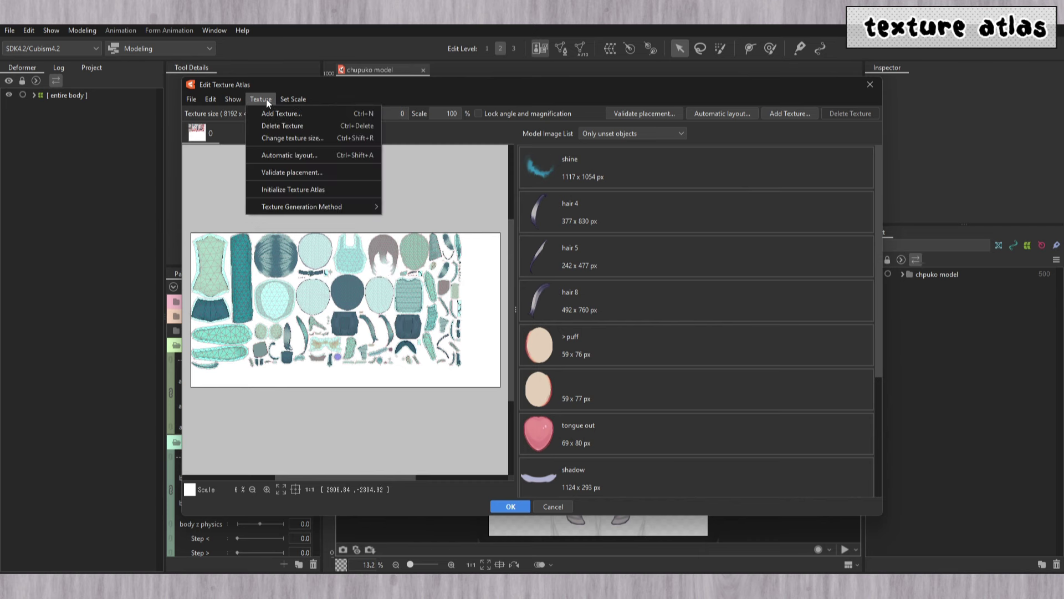
{"action": "left_click", "coordinate": [298, 188]}
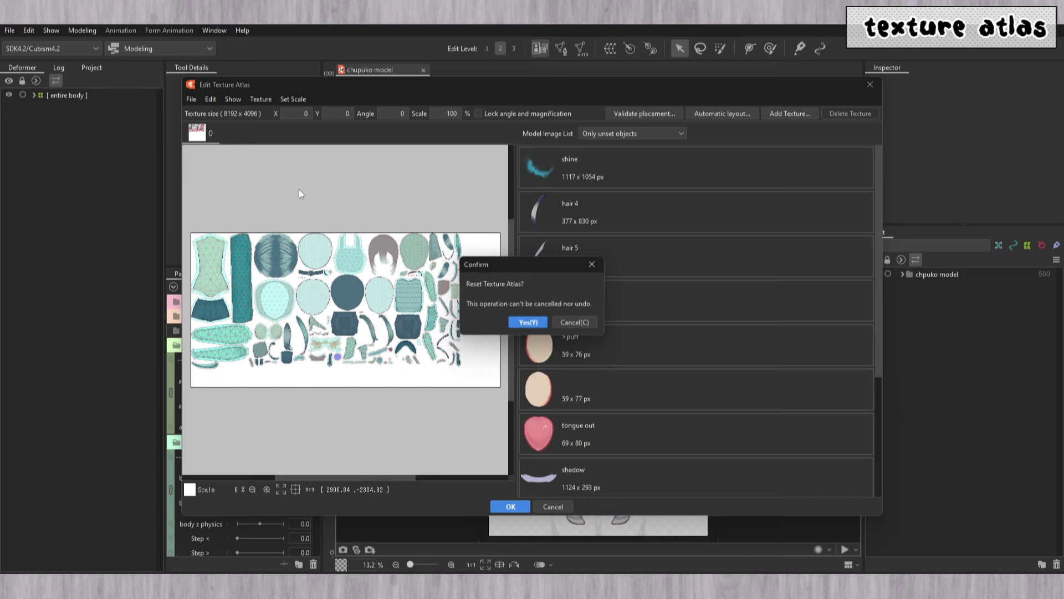
{"action": "left_click", "coordinate": [540, 324]}
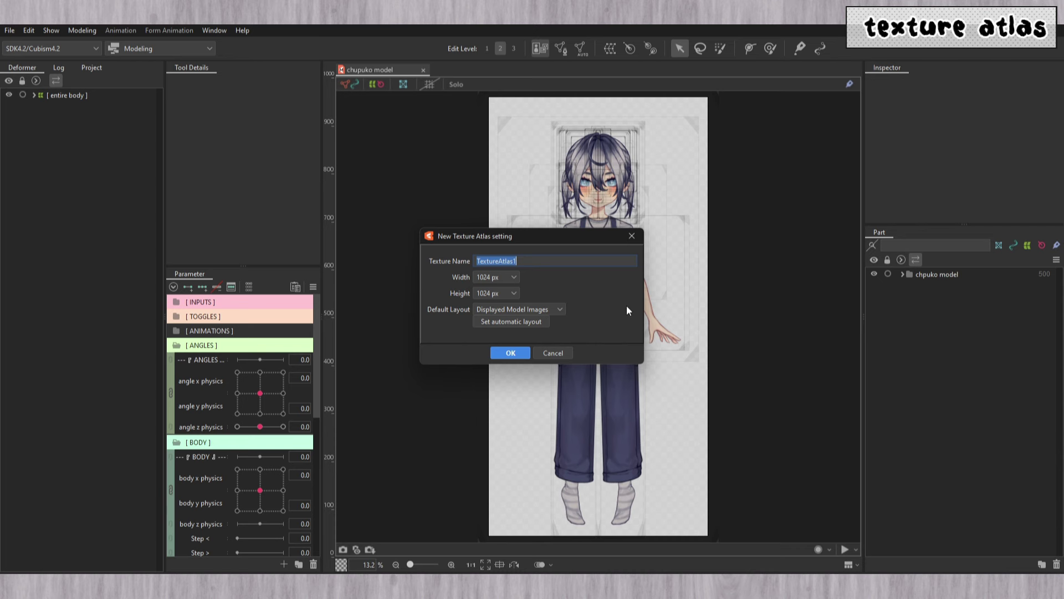
Set the new texture atlas size to 4096 px wide and 4096 px high.
{"action": "left_click", "coordinate": [525, 261]}
{"action": "left_click", "coordinate": [515, 277]}
{"action": "left_click", "coordinate": [487, 367]}
{"action": "left_click", "coordinate": [489, 294]}
{"action": "left_click", "coordinate": [488, 381]}
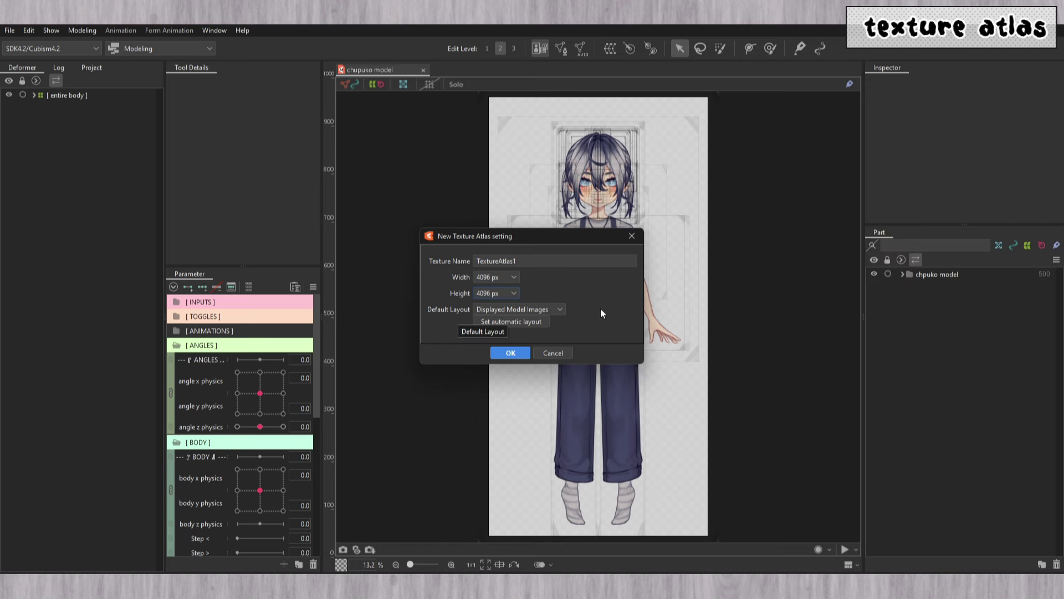
Create the atlas from Displayed Model Images, with automatic layout using a 3 px margin, Mesh target, automatic scale and rotations allowed.
{"action": "left_click", "coordinate": [561, 310]}
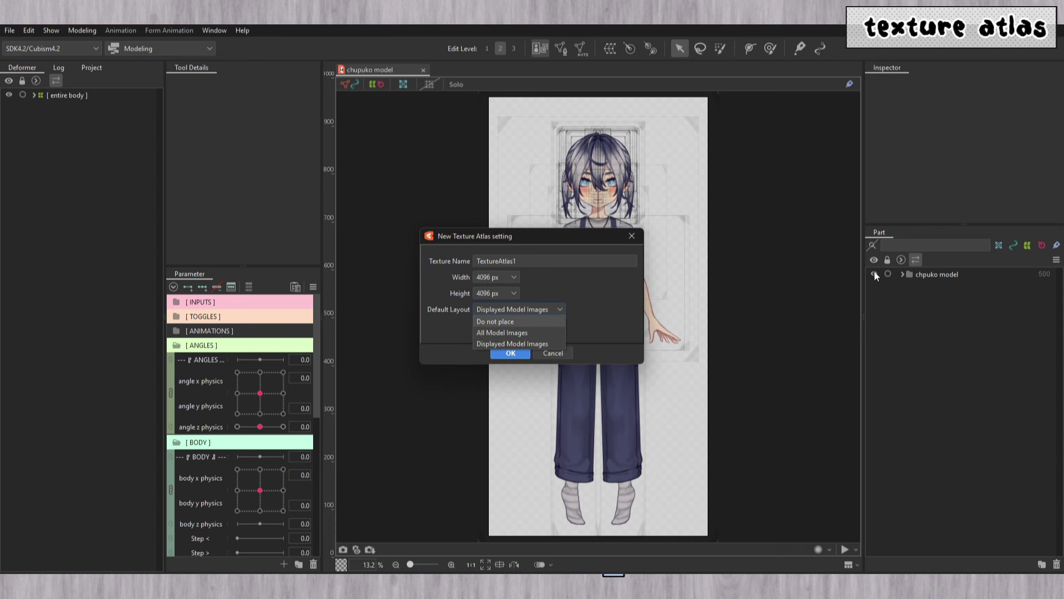
{"action": "left_click", "coordinate": [554, 343]}
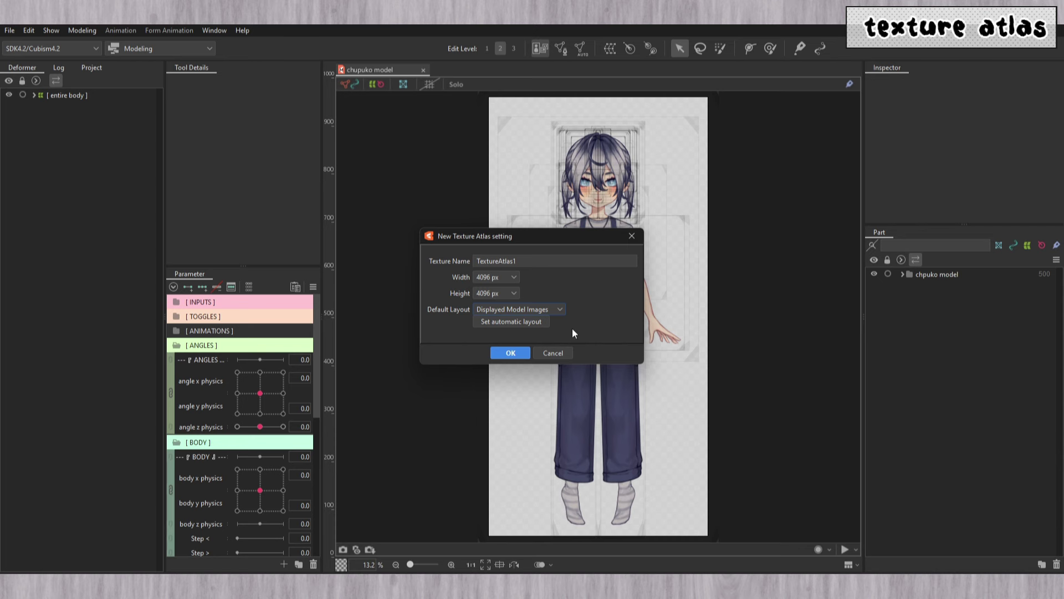
{"action": "left_click", "coordinate": [535, 327]}
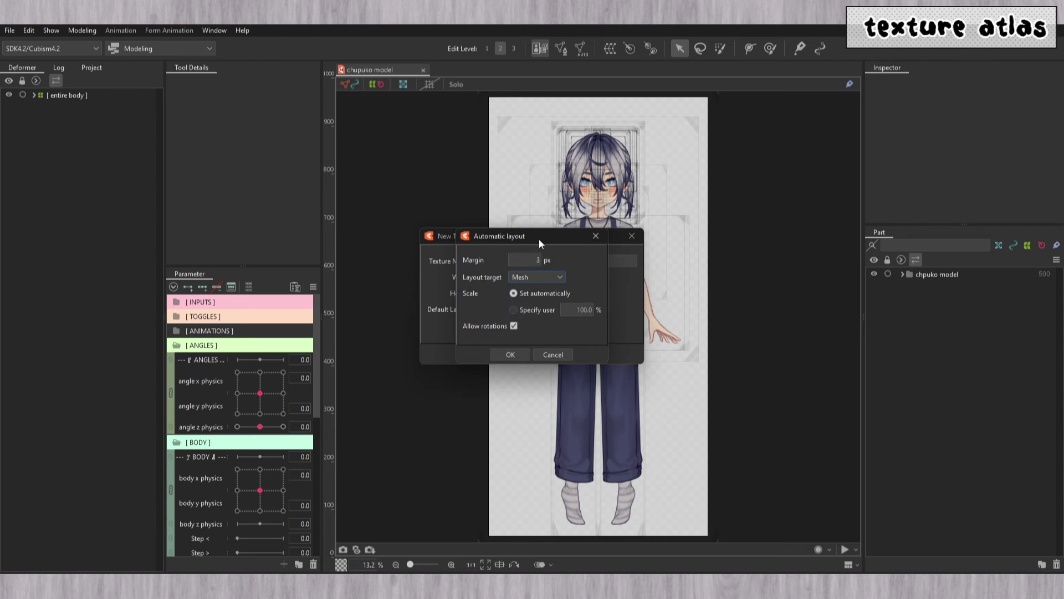
{"action": "left_click", "coordinate": [510, 355]}
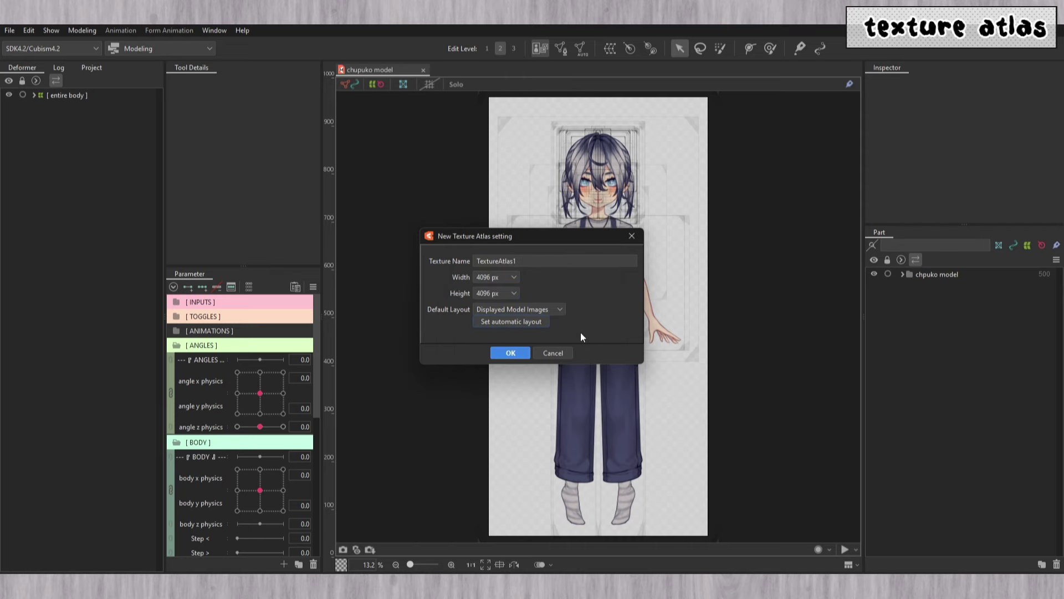
{"action": "left_click", "coordinate": [500, 354]}
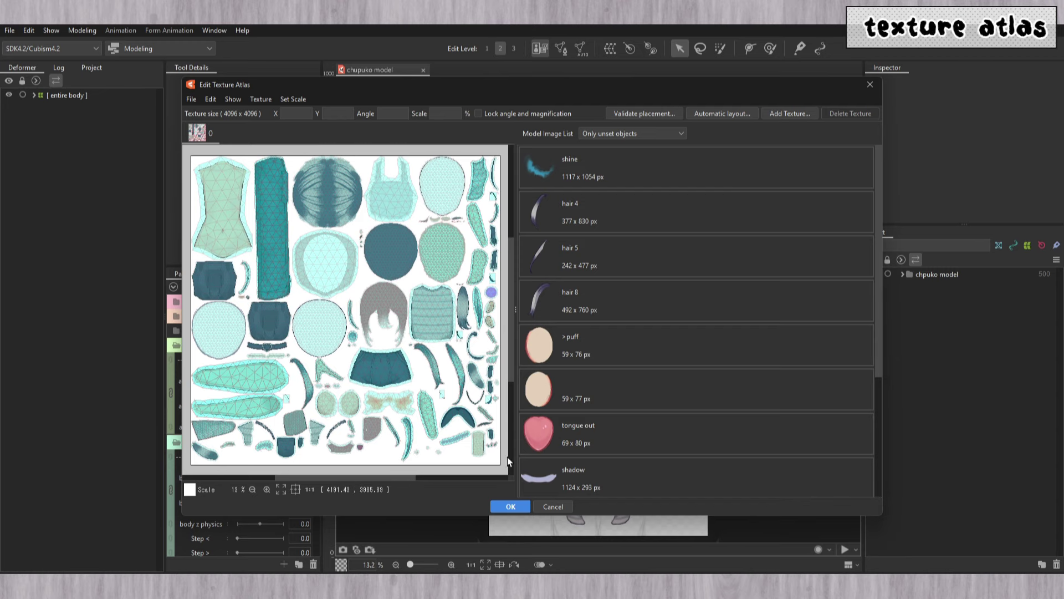
Review the list of unset model images and check the scale of the striped torso part in the atlas.
{"action": "scroll", "coordinate": [578, 248], "scroll_direction": "down", "scroll_amount": 5}
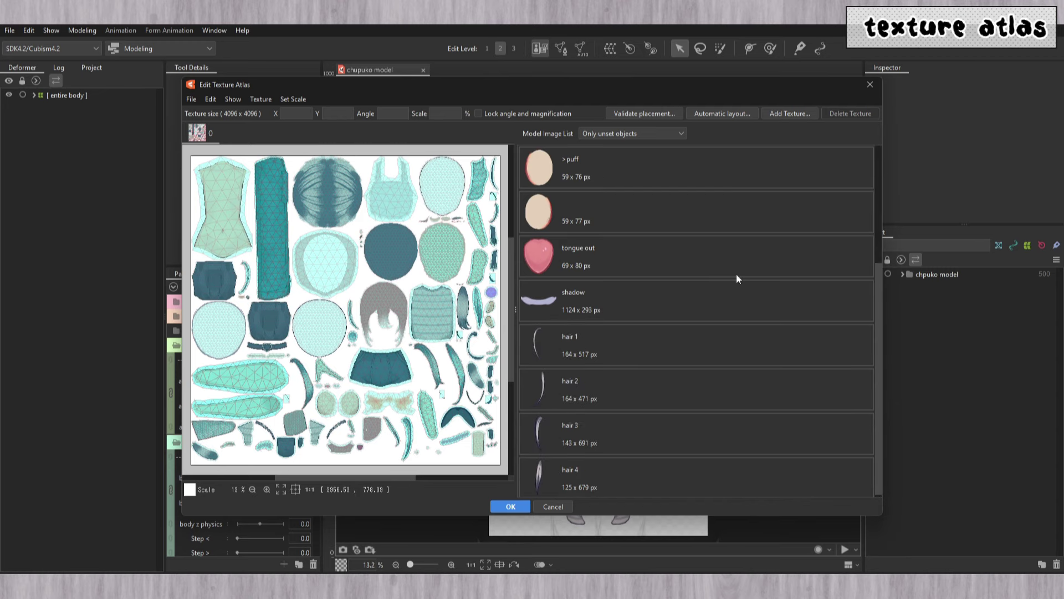
{"action": "scroll", "coordinate": [665, 255], "scroll_direction": "up", "scroll_amount": 5}
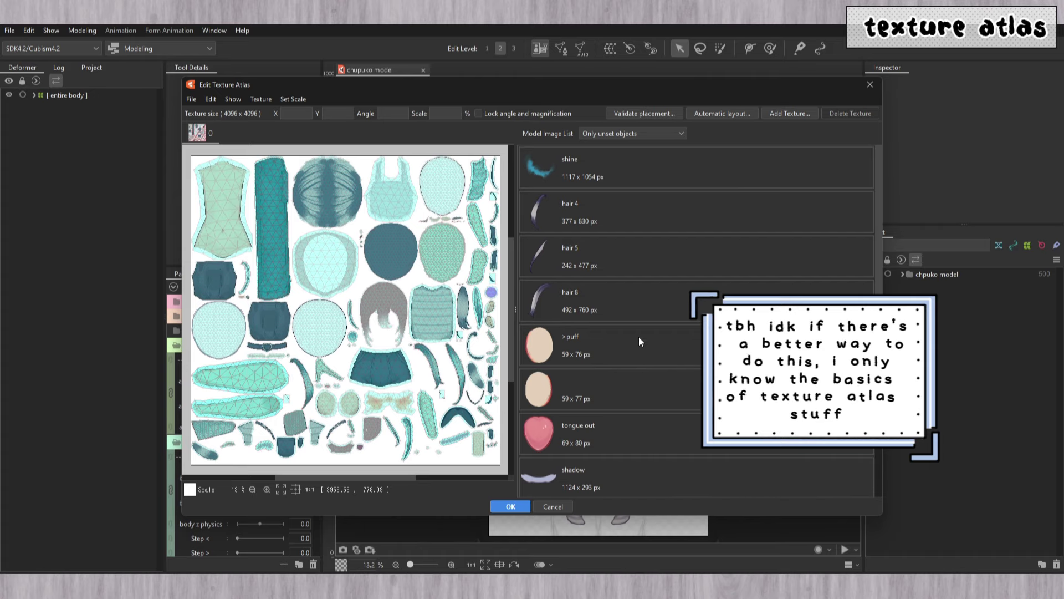
{"action": "scroll", "coordinate": [570, 178], "scroll_direction": "down", "scroll_amount": 3}
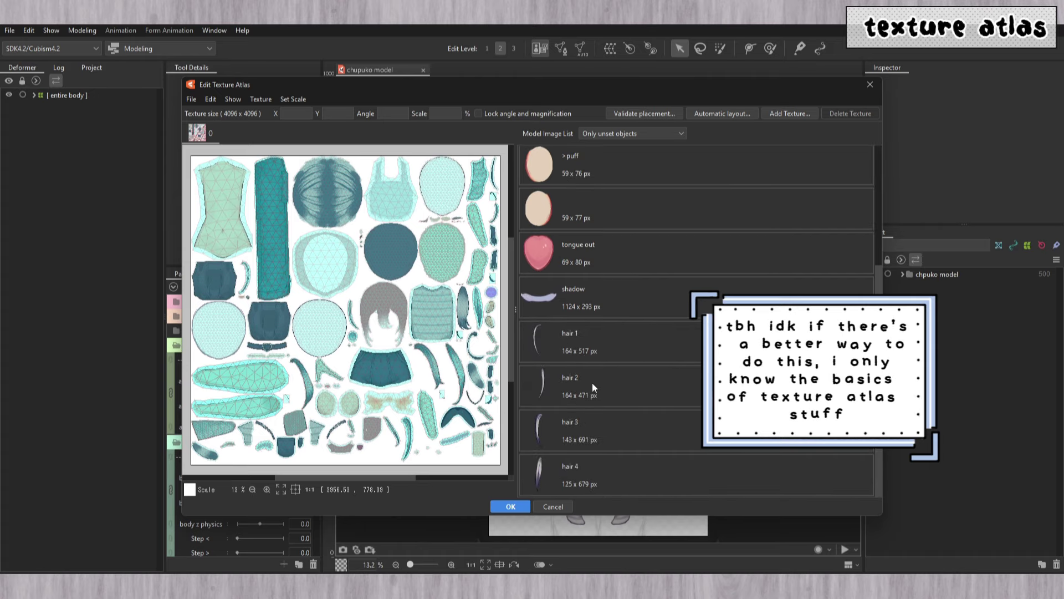
{"action": "scroll", "coordinate": [592, 383], "scroll_direction": "up", "scroll_amount": 3}
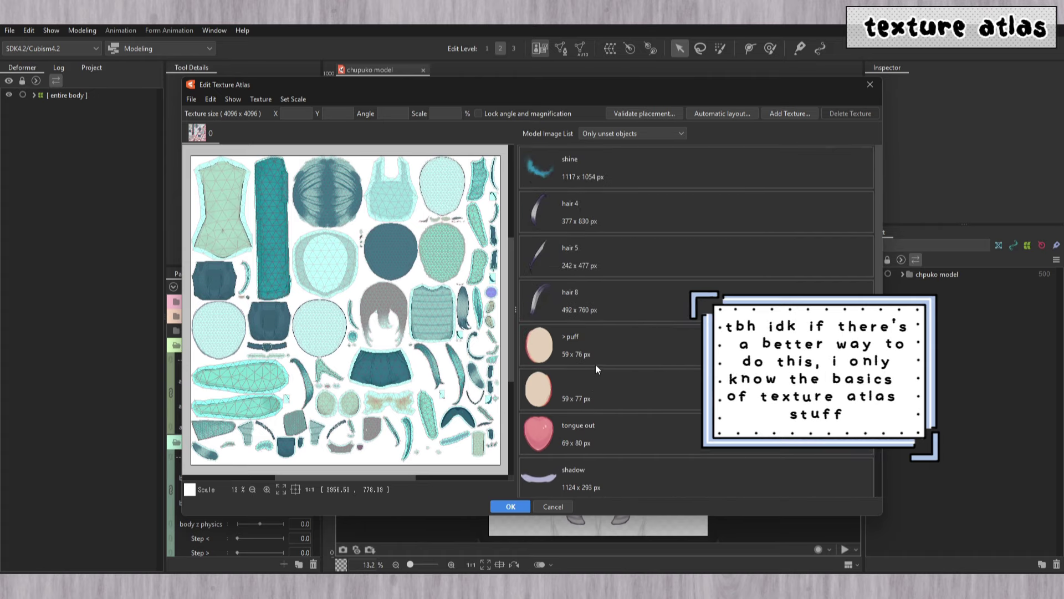
{"action": "left_click", "coordinate": [431, 317]}
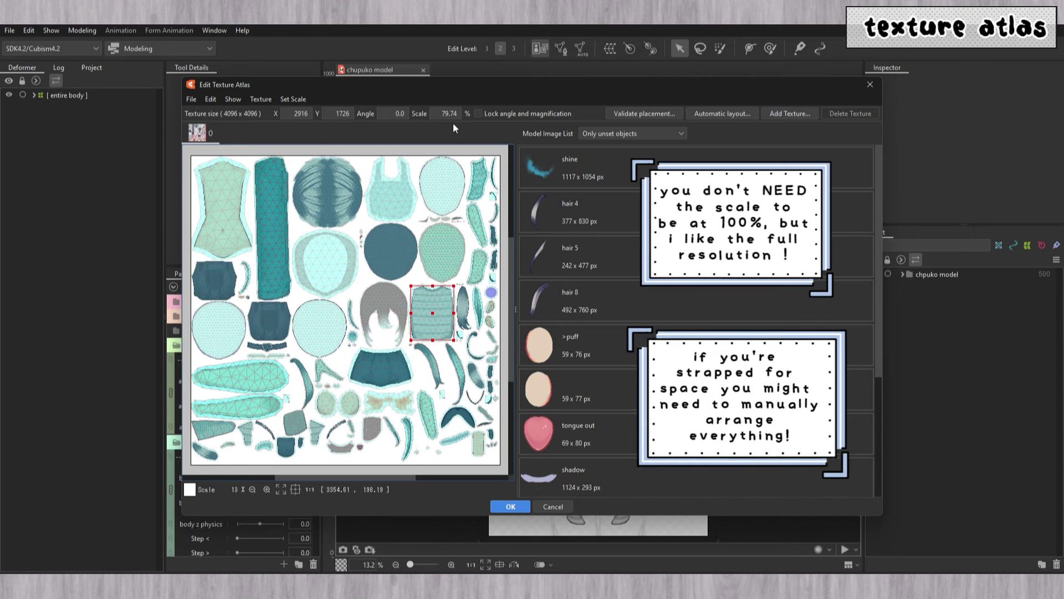
Reset the texture atlas and recreate it at 4096 px wide by 8192 px high with Displayed Model Images.
{"action": "left_click", "coordinate": [261, 102]}
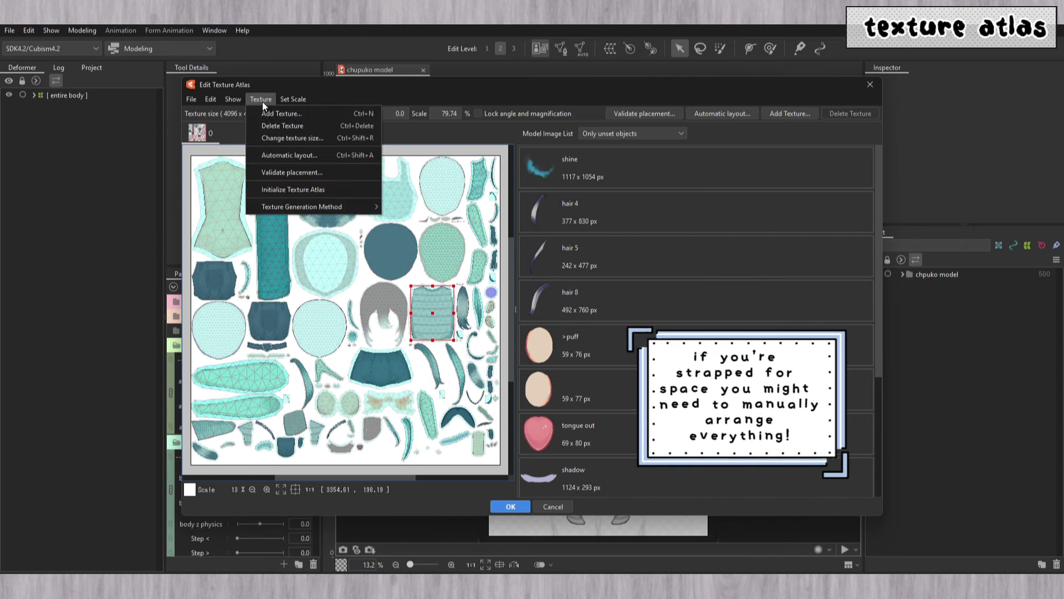
{"action": "left_click", "coordinate": [322, 193]}
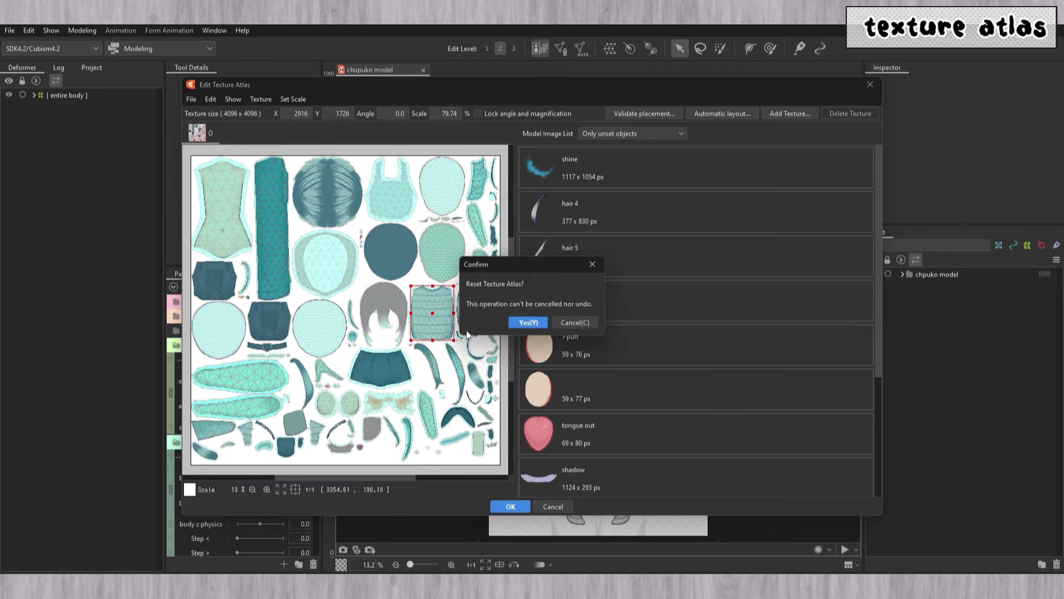
{"action": "left_click", "coordinate": [528, 322]}
{"action": "left_click", "coordinate": [499, 277]}
{"action": "left_click", "coordinate": [492, 367]}
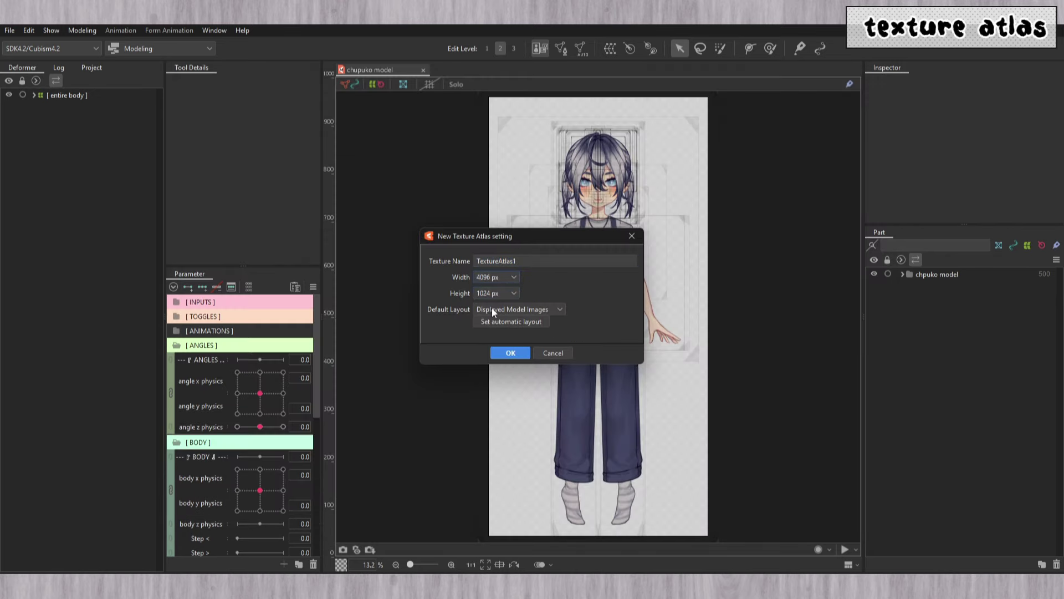
{"action": "left_click", "coordinate": [492, 294]}
{"action": "left_click", "coordinate": [488, 394]}
{"action": "left_click", "coordinate": [512, 353]}
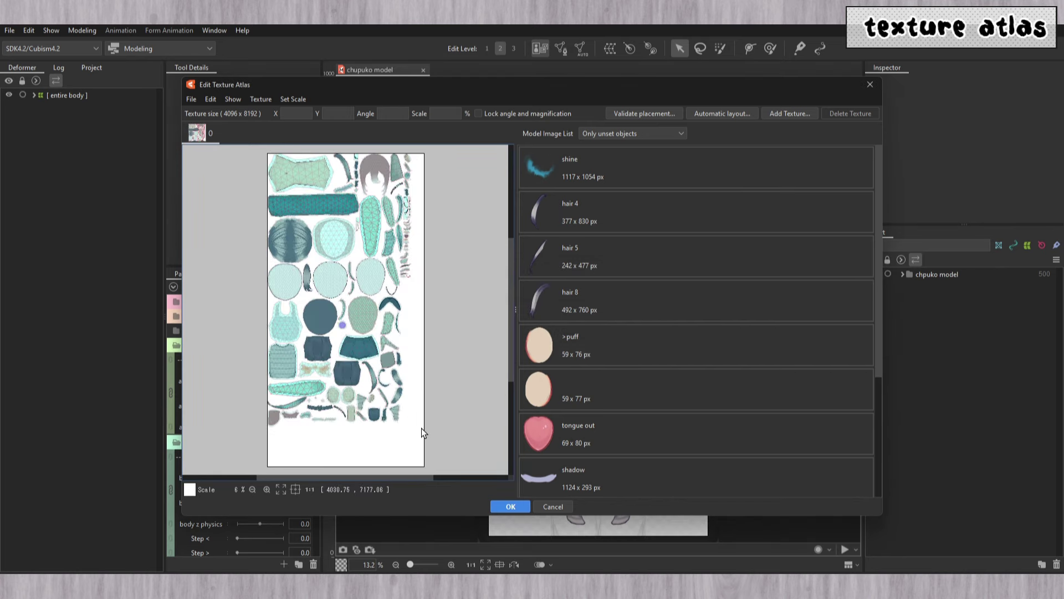
Check the scale and spacing of all placed parts in the 4096 x 8192 atlas and accept the layout.
{"action": "left_click_drag", "start_coordinate": [422, 429], "coordinate": [271, 143]}
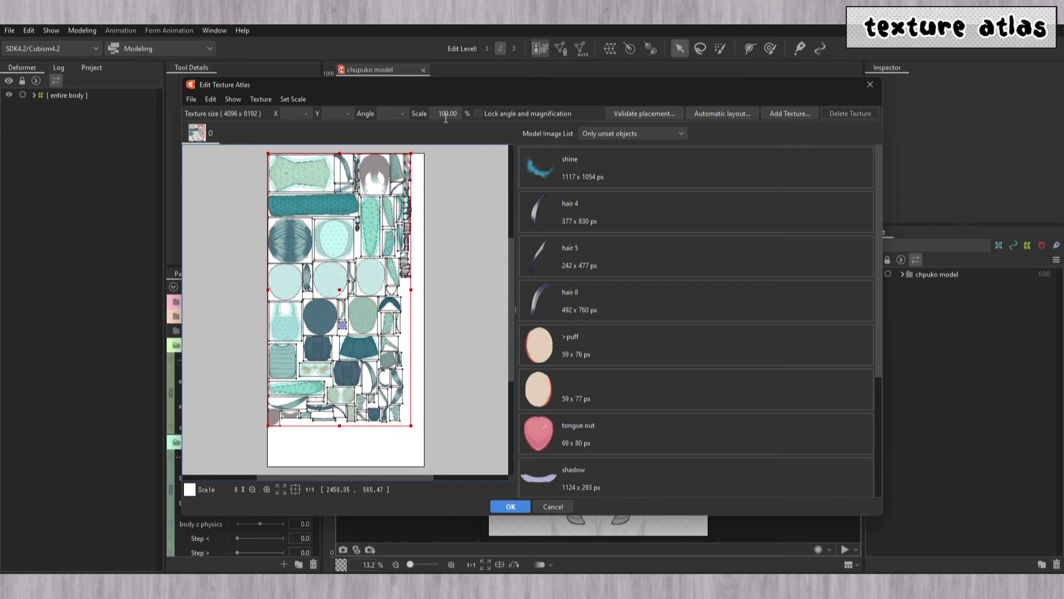
{"action": "left_click", "coordinate": [458, 189]}
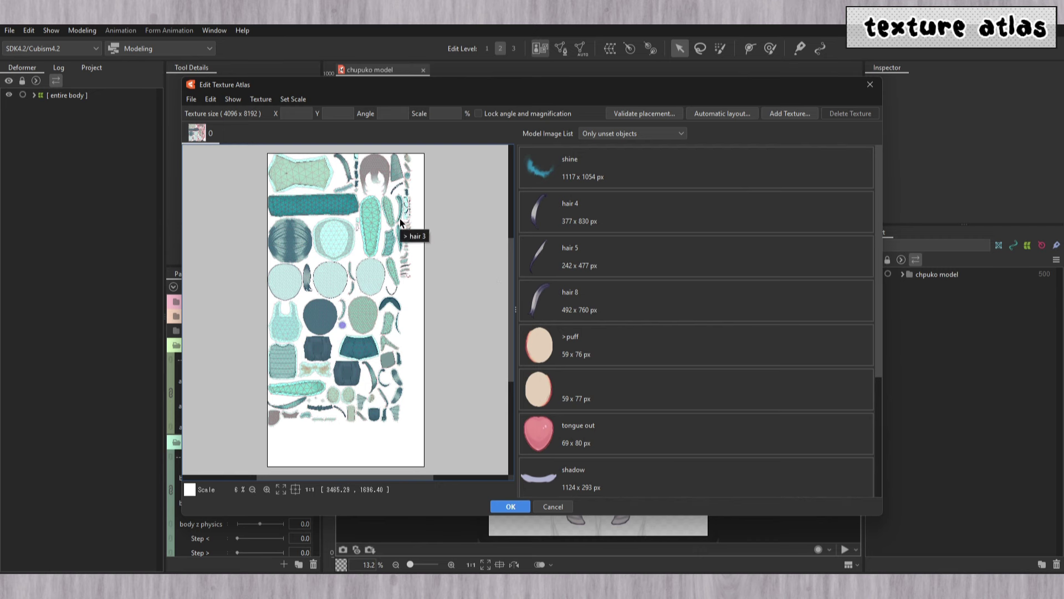
{"action": "scroll", "coordinate": [295, 411], "scroll_direction": "up", "scroll_amount": 5}
{"action": "scroll", "coordinate": [296, 411], "scroll_direction": "up", "scroll_amount": 2}
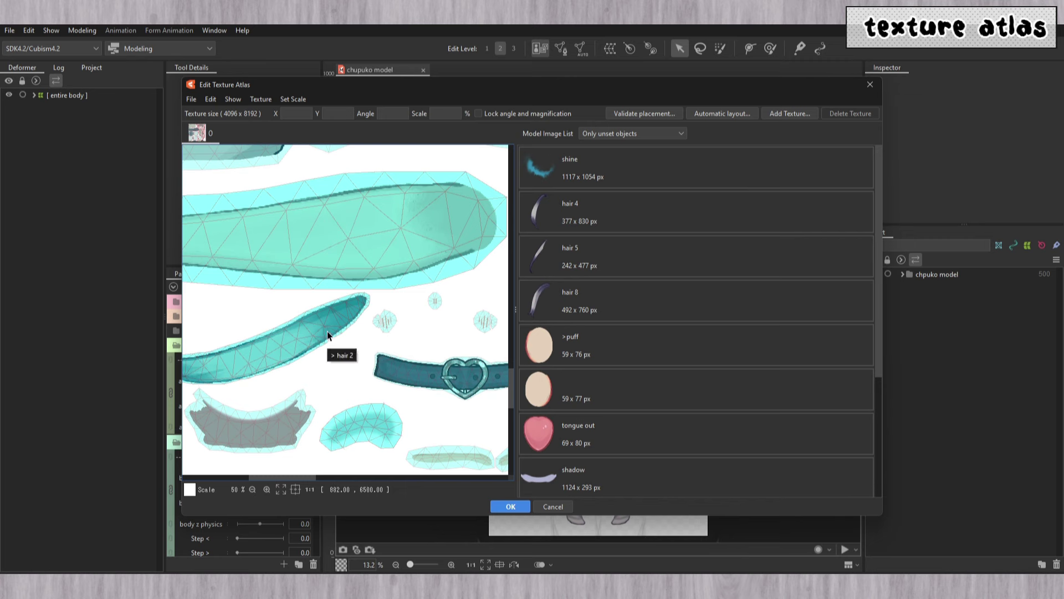
{"action": "scroll", "coordinate": [402, 288], "scroll_direction": "down", "scroll_amount": 4}
{"action": "scroll", "coordinate": [441, 198], "scroll_direction": "up", "scroll_amount": 3}
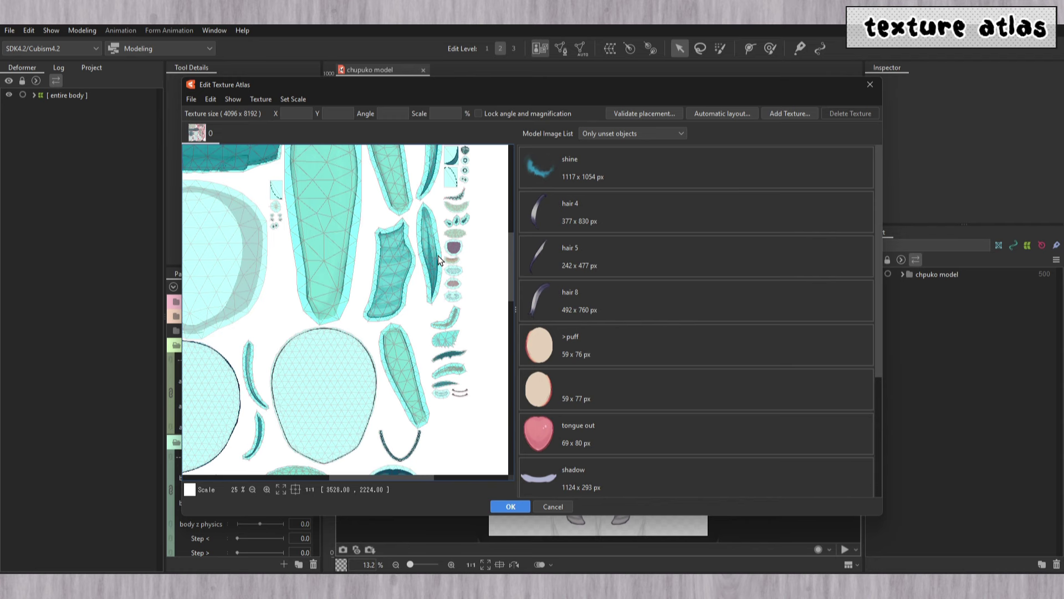
{"action": "scroll", "coordinate": [436, 301], "scroll_direction": "down", "scroll_amount": 3}
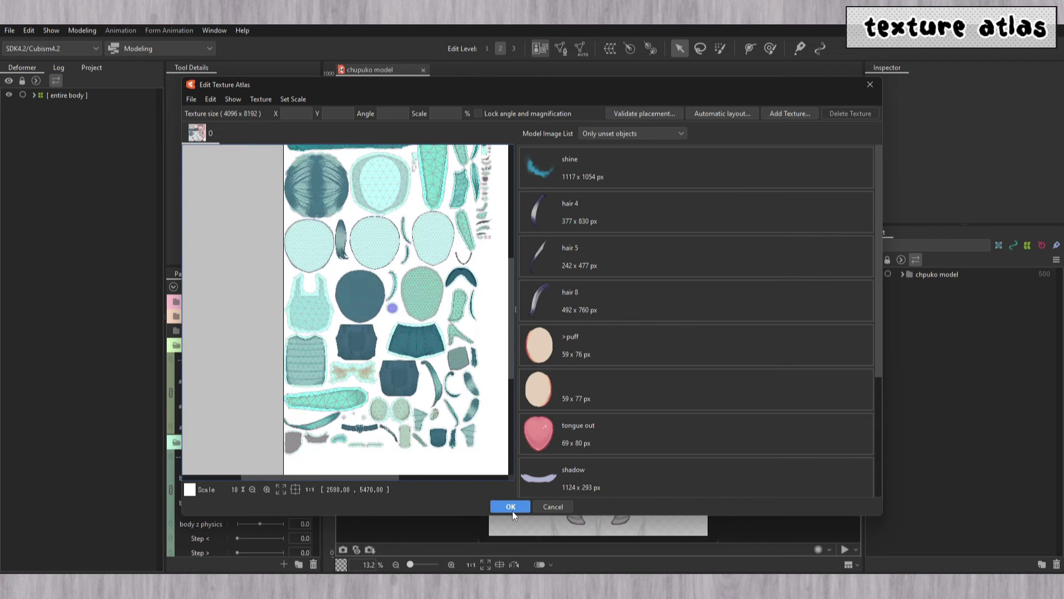
{"action": "left_click", "coordinate": [511, 507]}
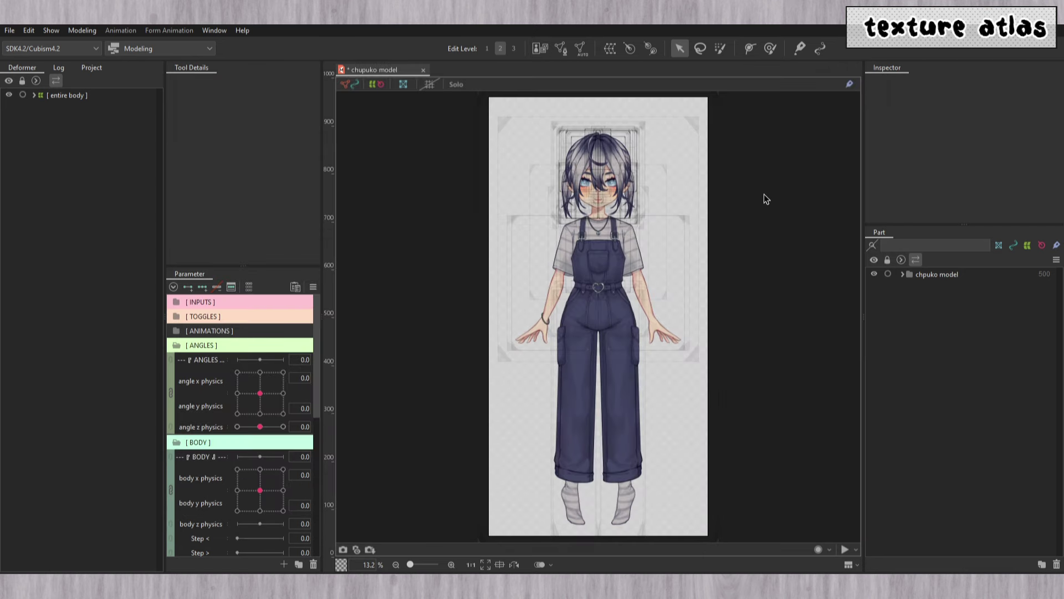
Turn on Hide selection and inspect the model's face and full body without the deformer outlines.
{"action": "scroll", "coordinate": [610, 142], "scroll_direction": "up", "scroll_amount": 3}
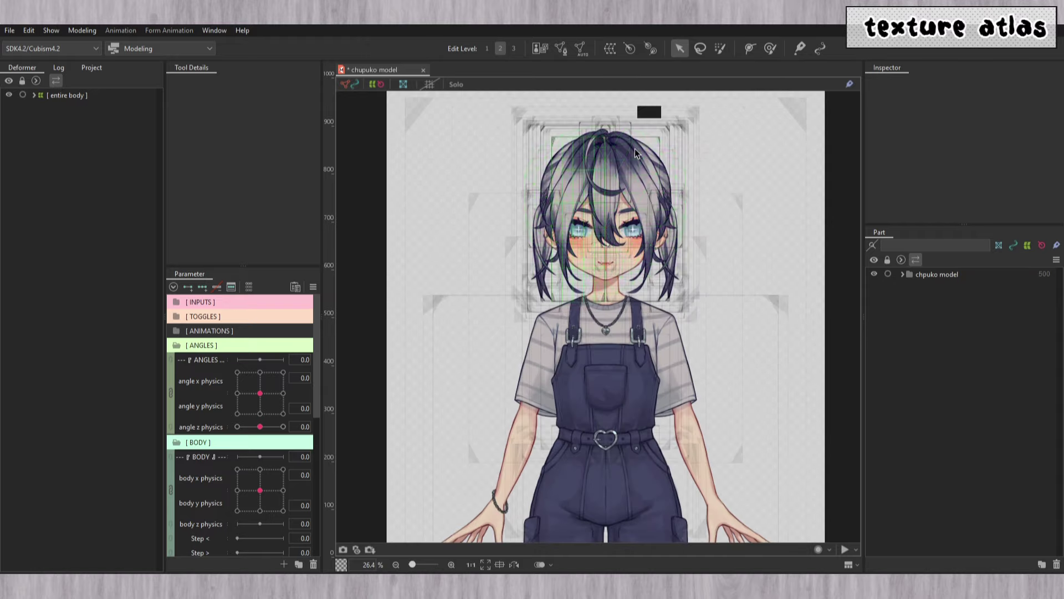
{"action": "key", "text": "ctrl+t"}
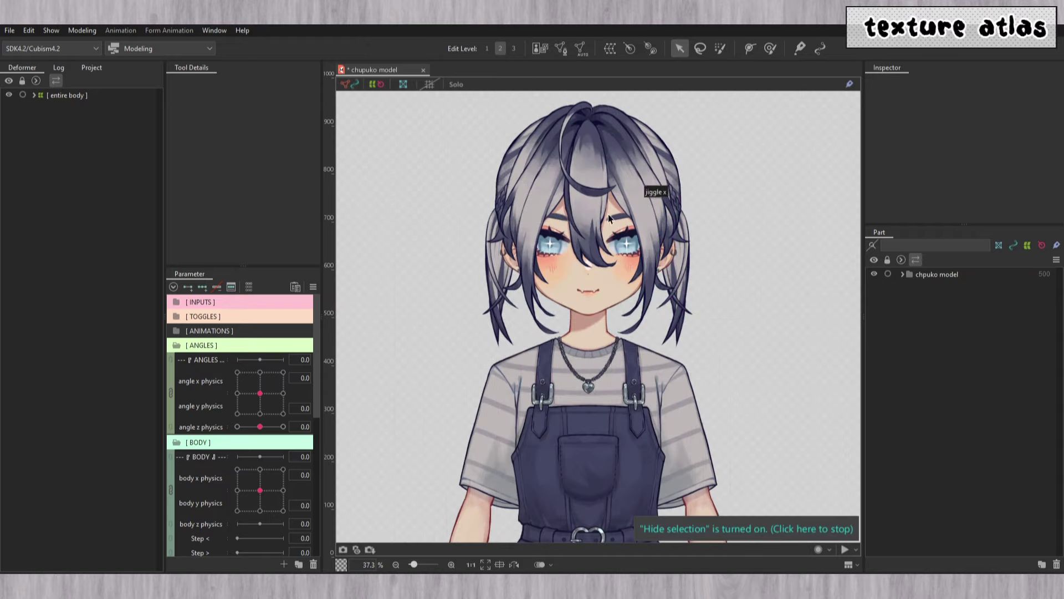
{"action": "scroll", "coordinate": [600, 198], "scroll_direction": "down", "scroll_amount": 2}
{"action": "scroll", "coordinate": [597, 455], "scroll_direction": "up", "scroll_amount": 4}
{"action": "scroll", "coordinate": [597, 454], "scroll_direction": "down", "scroll_amount": 5}
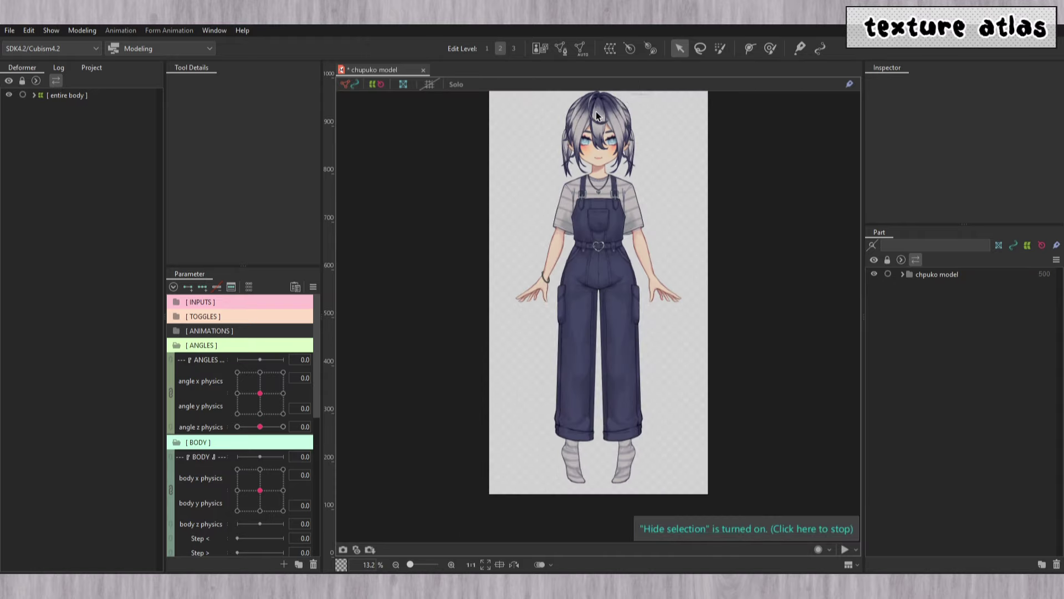
Reopen the texture atlas, try moving the dark round hair part over its neighbours, accept it and inspect the model's head.
{"action": "scroll", "coordinate": [596, 112], "scroll_direction": "up", "scroll_amount": 2}
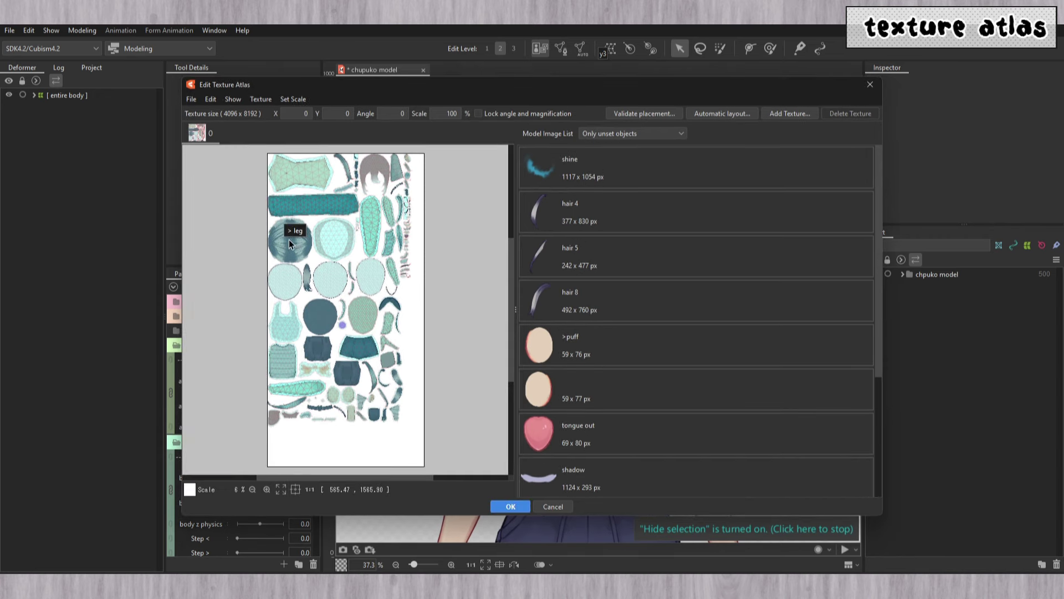
{"action": "left_click_drag", "start_coordinate": [289, 241], "coordinate": [319, 284]}
{"action": "left_click", "coordinate": [511, 506]}
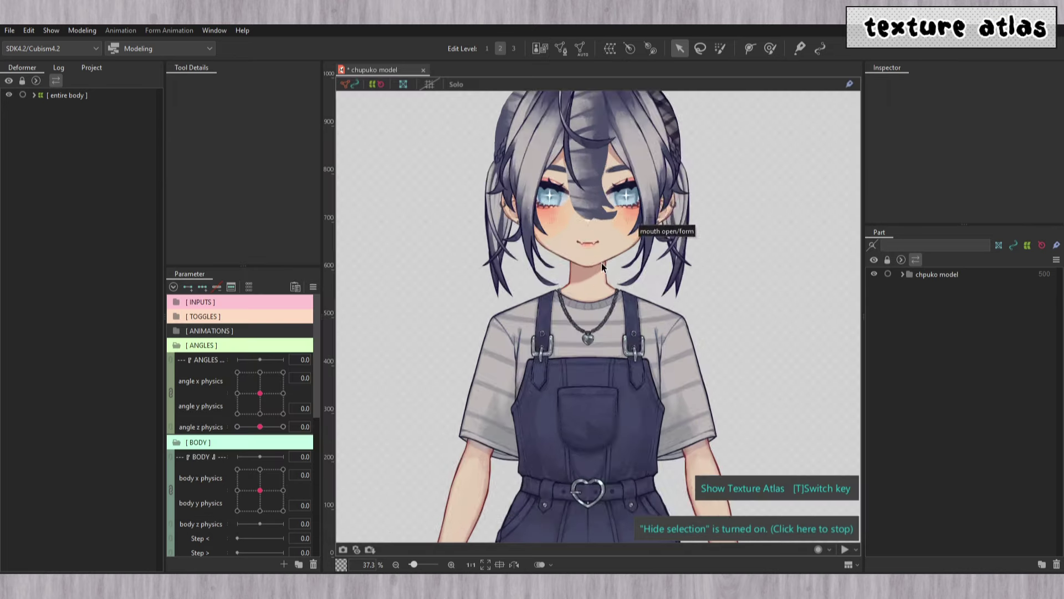
{"action": "scroll", "coordinate": [601, 263], "scroll_direction": "down", "scroll_amount": 1}
{"action": "scroll", "coordinate": [624, 120], "scroll_direction": "up", "scroll_amount": 2}
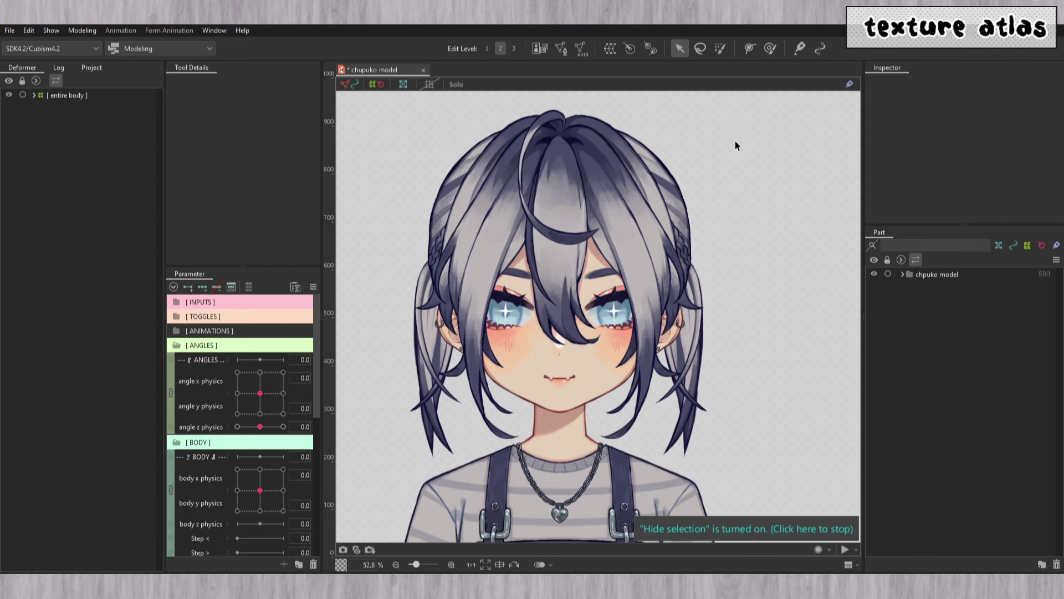
{"action": "scroll", "coordinate": [609, 247], "scroll_direction": "down", "scroll_amount": 2}
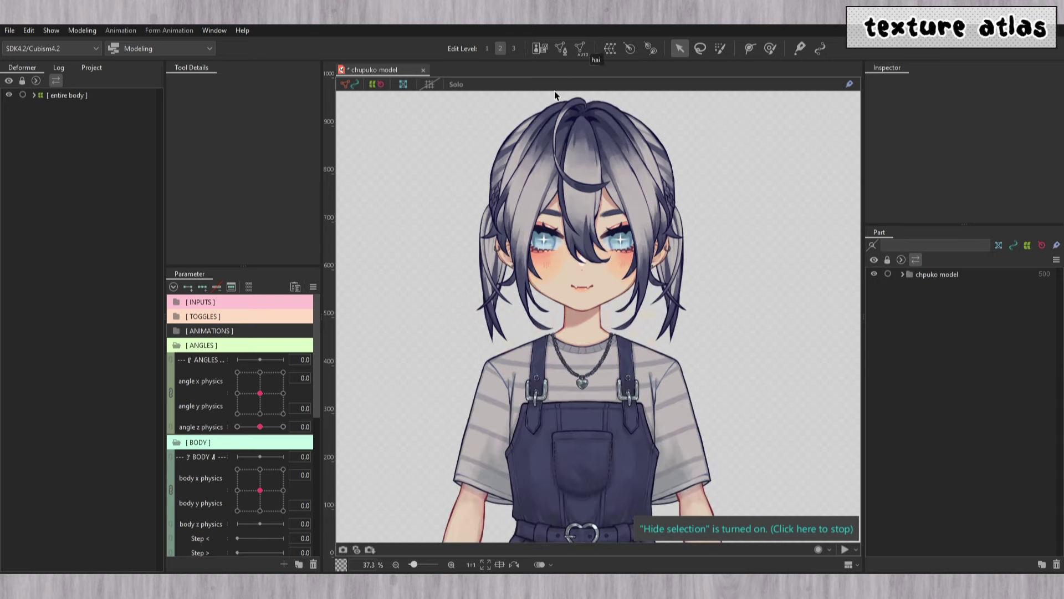
{"action": "scroll", "coordinate": [505, 498], "scroll_direction": "down", "scroll_amount": 2}
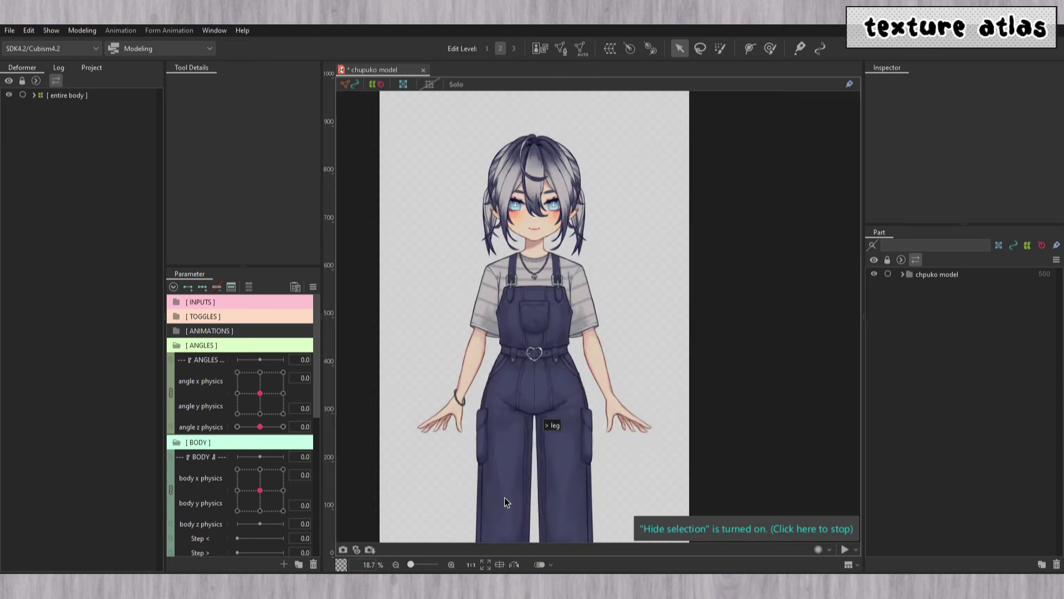
{"action": "scroll", "coordinate": [505, 498], "scroll_direction": "up", "scroll_amount": 2}
{"action": "scroll", "coordinate": [527, 353], "scroll_direction": "down", "scroll_amount": 3}
{"action": "scroll", "coordinate": [551, 327], "scroll_direction": "up", "scroll_amount": 3}
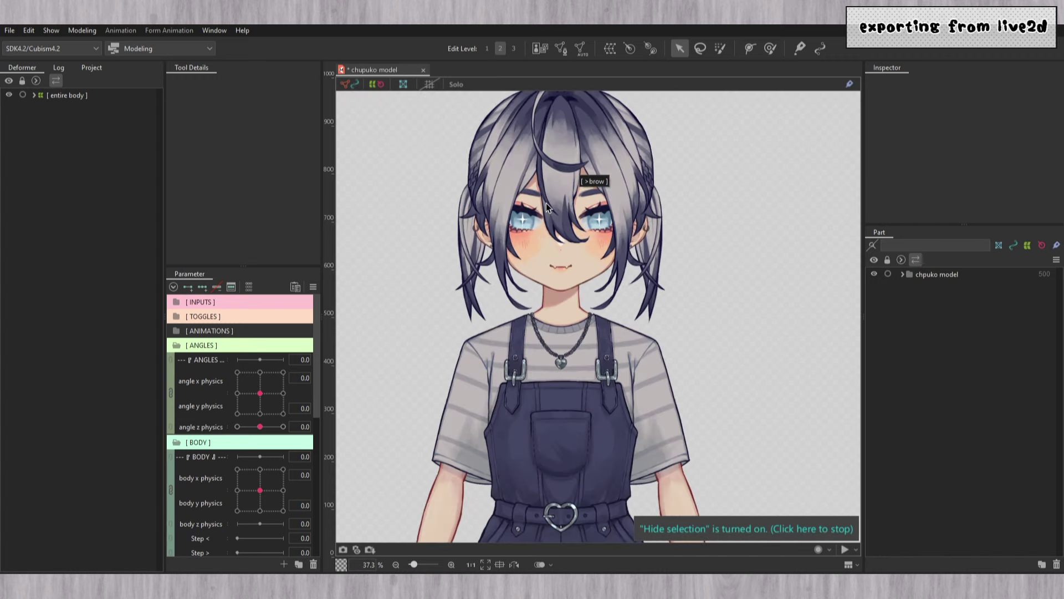
Start exporting the model for runtime as a moc3 file, with the export version For SDK 5.0 / Cubism5.0.
{"action": "left_click", "coordinate": [9, 31]}
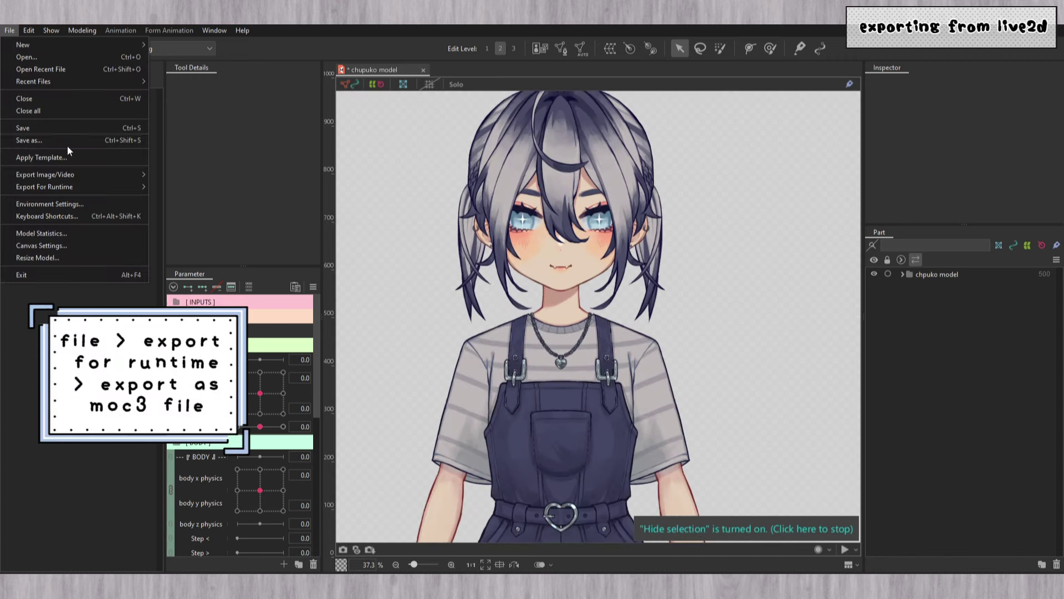
{"action": "mouse_move", "coordinate": [81, 189]}
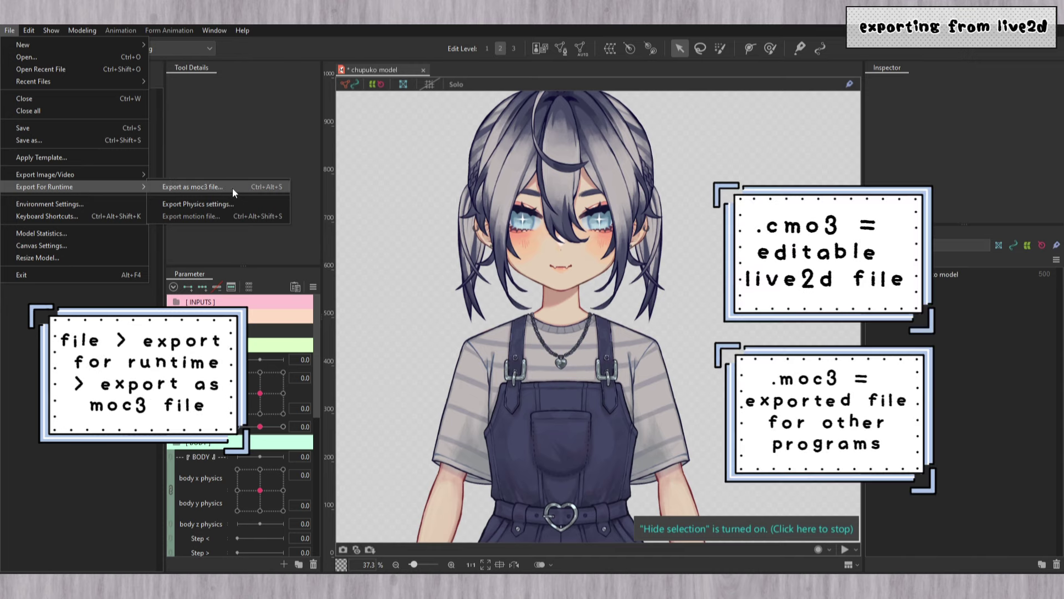
{"action": "left_click", "coordinate": [232, 187]}
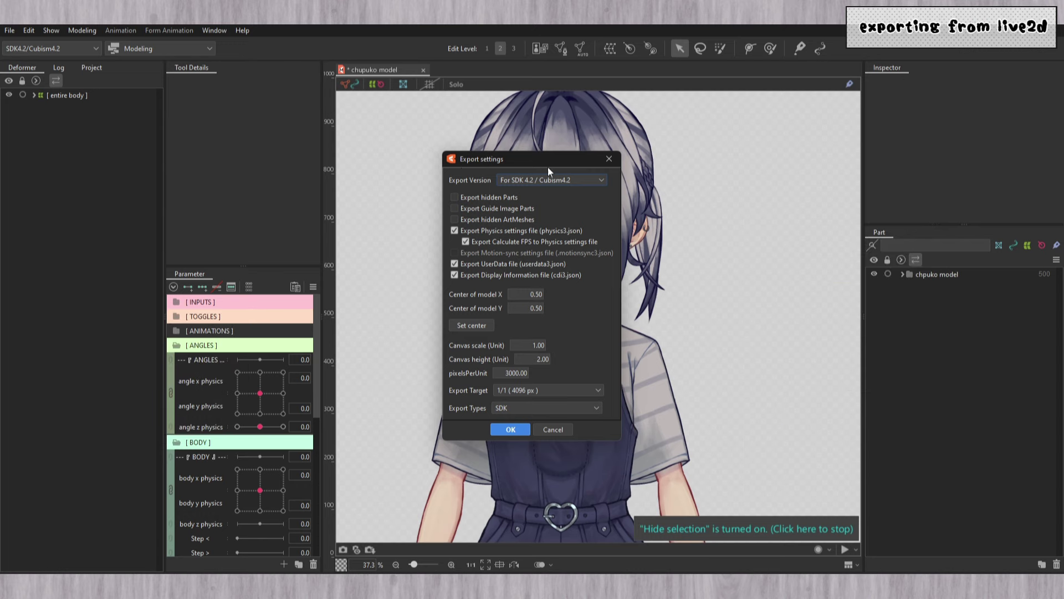
{"action": "left_click", "coordinate": [554, 177]}
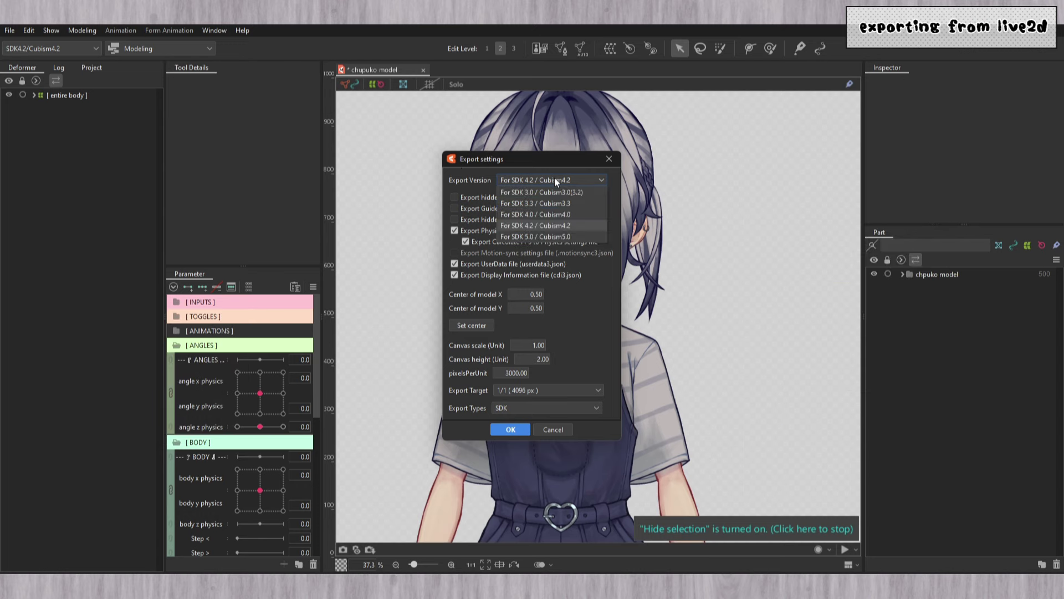
{"action": "left_click", "coordinate": [571, 235]}
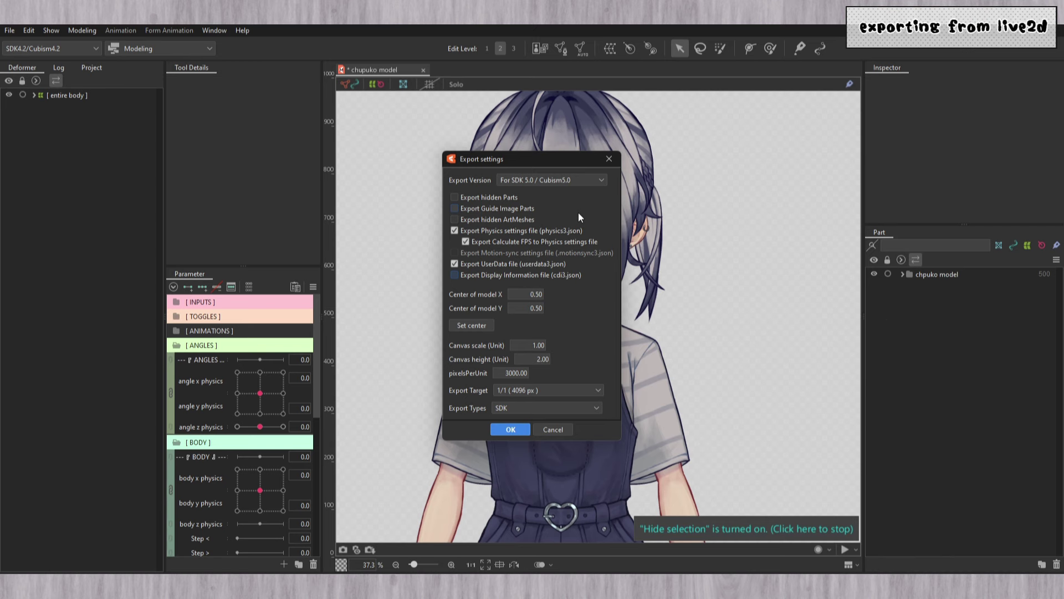
{"action": "left_click", "coordinate": [580, 182]}
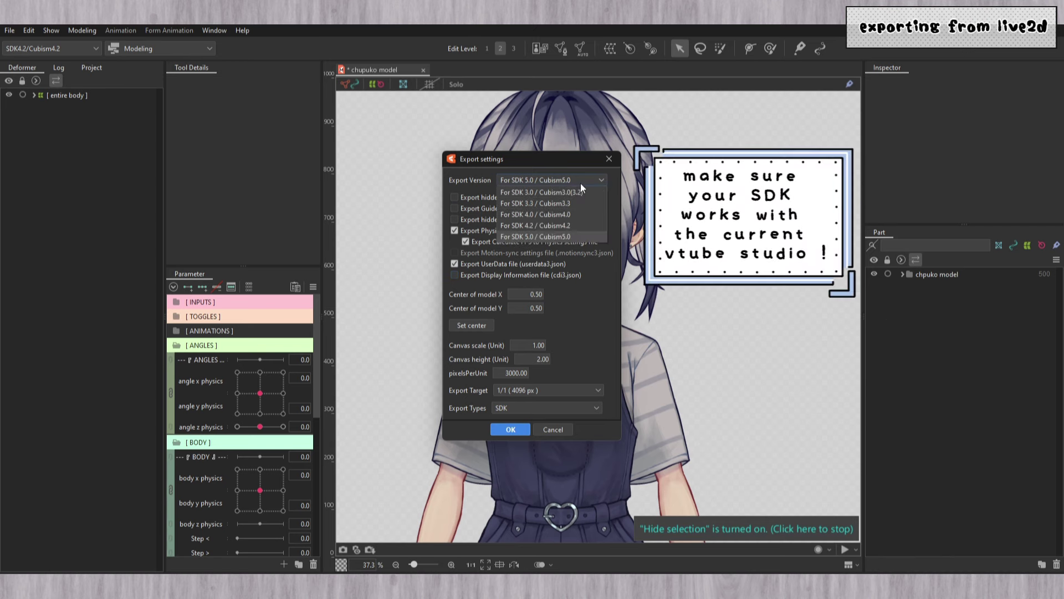
{"action": "left_click", "coordinate": [579, 235]}
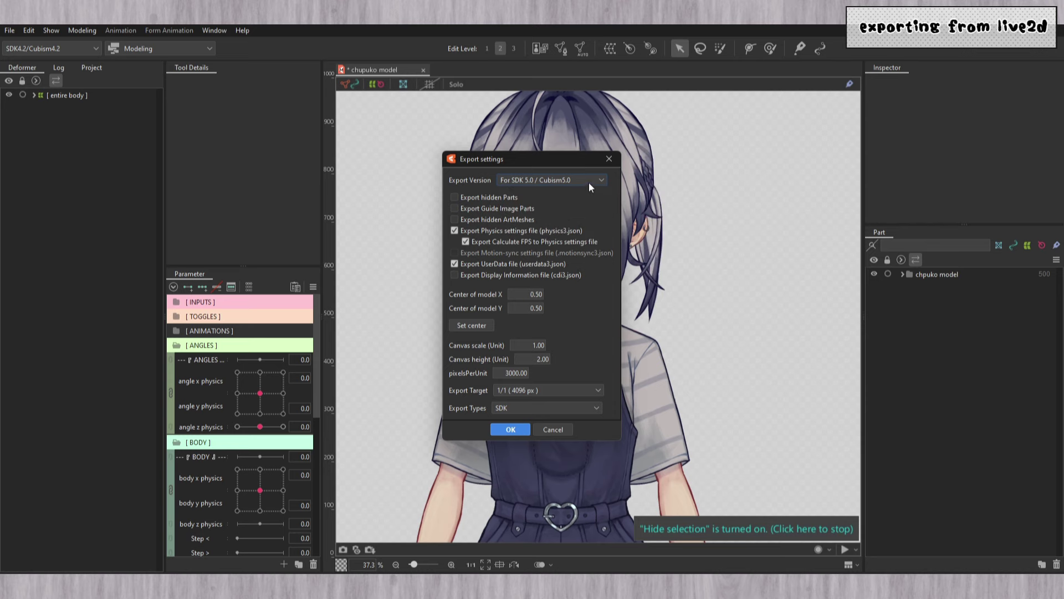
{"action": "left_click", "coordinate": [589, 181]}
{"action": "left_click", "coordinate": [554, 234]}
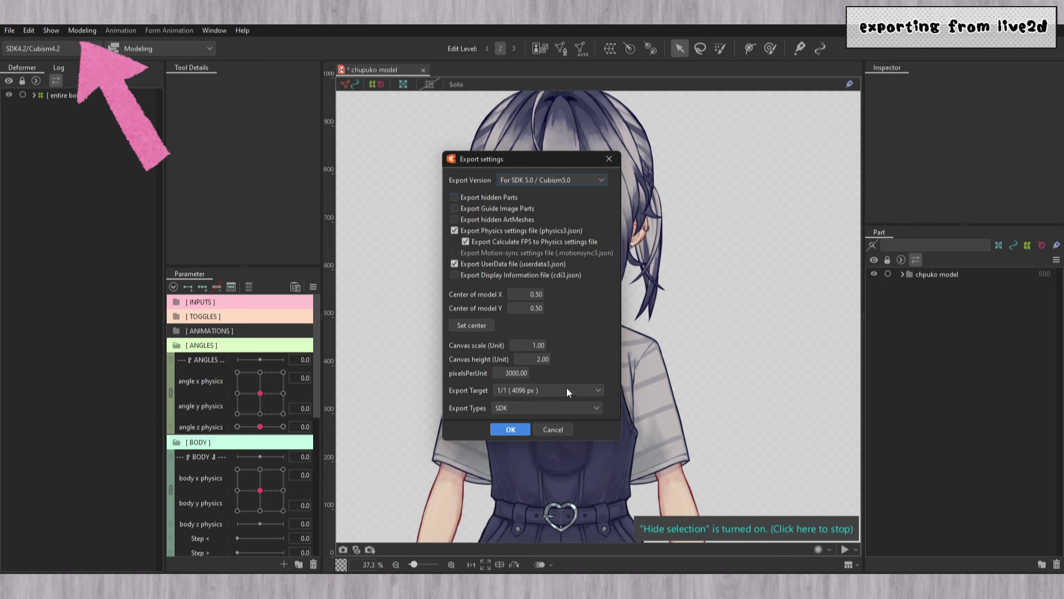
Accept the export settings and save the file as chupuko model.moc3 in the chupuko model tutorial folder.
{"action": "left_click", "coordinate": [510, 430]}
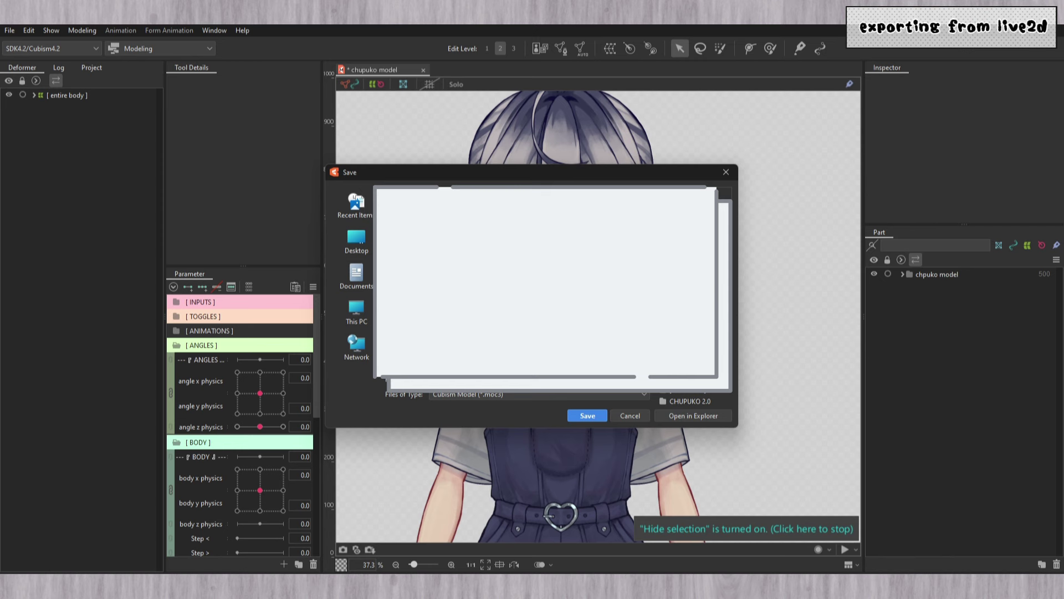
{"action": "left_click", "coordinate": [476, 261]}
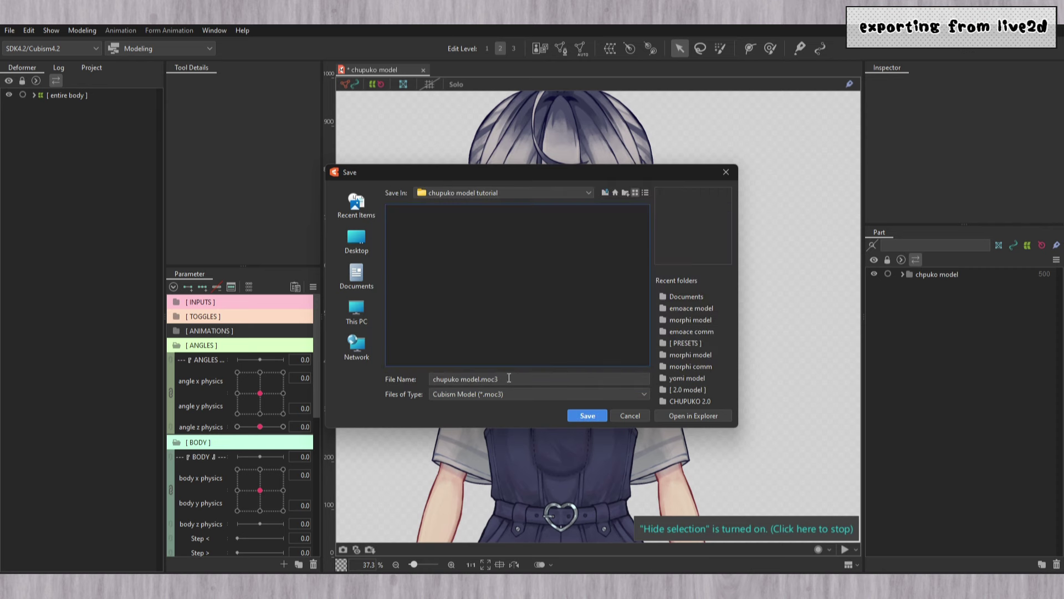
{"action": "key", "text": "Return"}
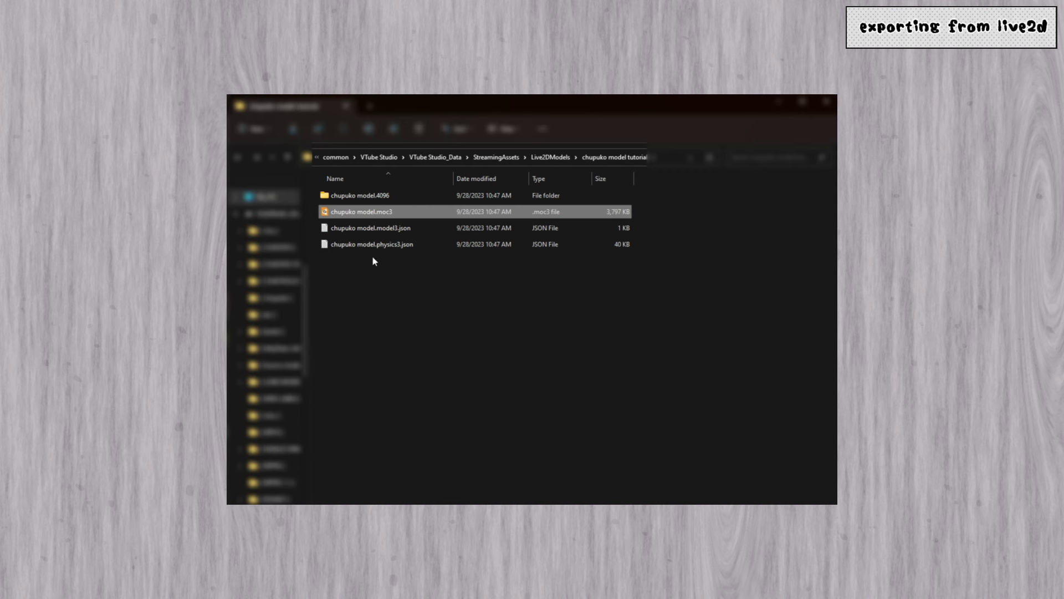
Check the exported files, and trace their location from the Live2DModels folder up to the VTube Studio folder.
{"action": "left_click", "coordinate": [592, 264]}
{"action": "left_click_drag", "start_coordinate": [432, 309], "coordinate": [499, 263]}
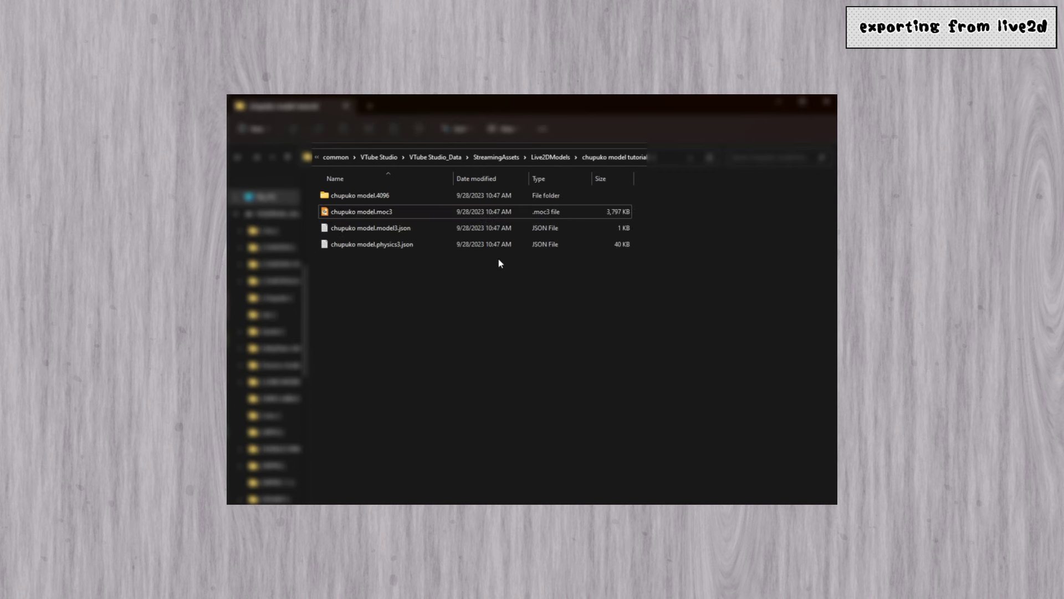
{"action": "left_click", "coordinate": [551, 158]}
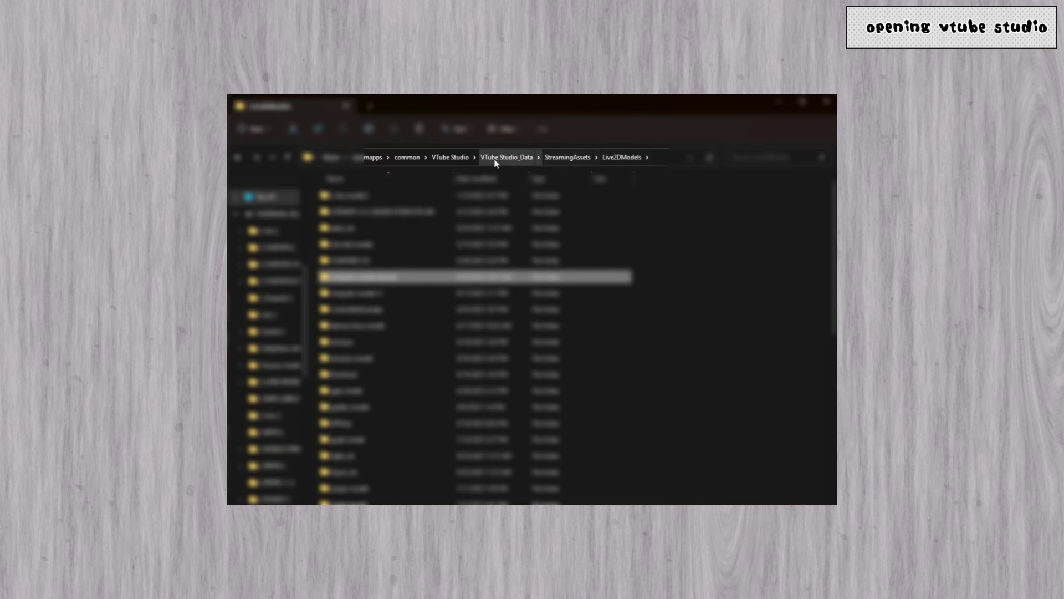
{"action": "left_click", "coordinate": [463, 164]}
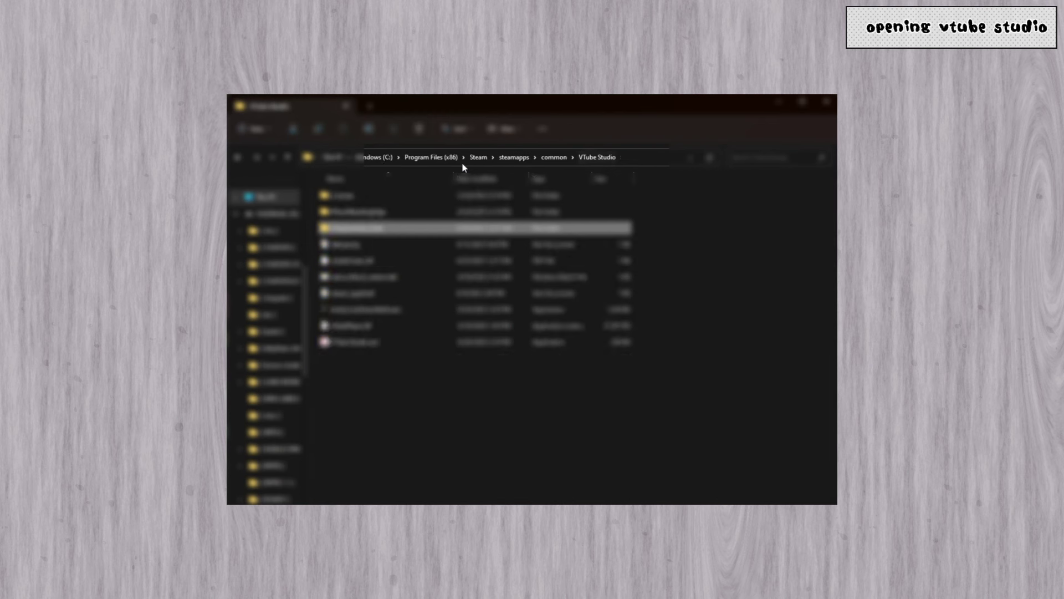
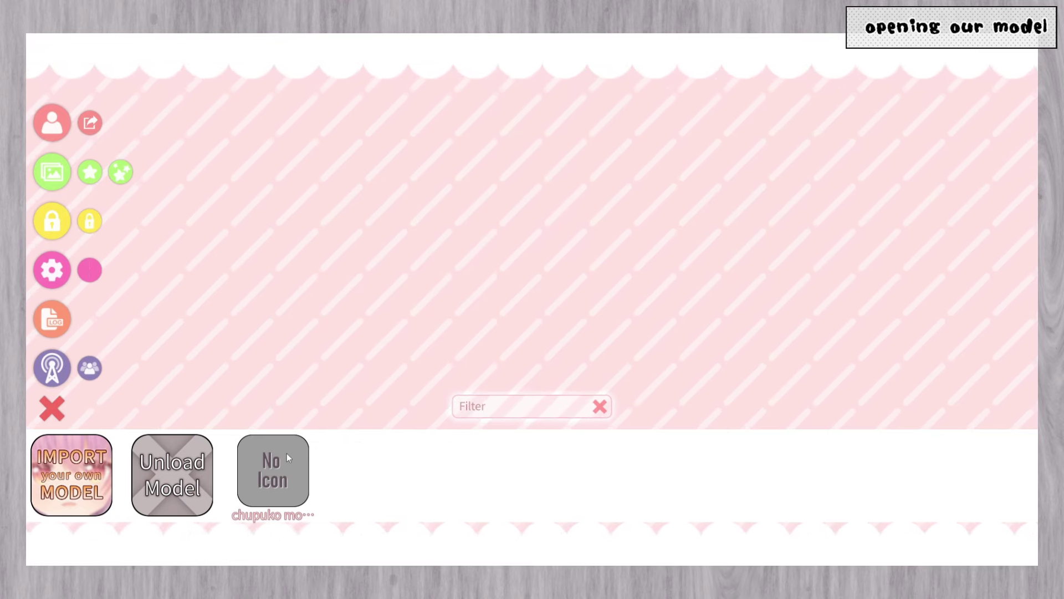
Switch to VTube Studio, load the chupuko model and run Auto Setup for it.
{"action": "left_click", "coordinate": [279, 485]}
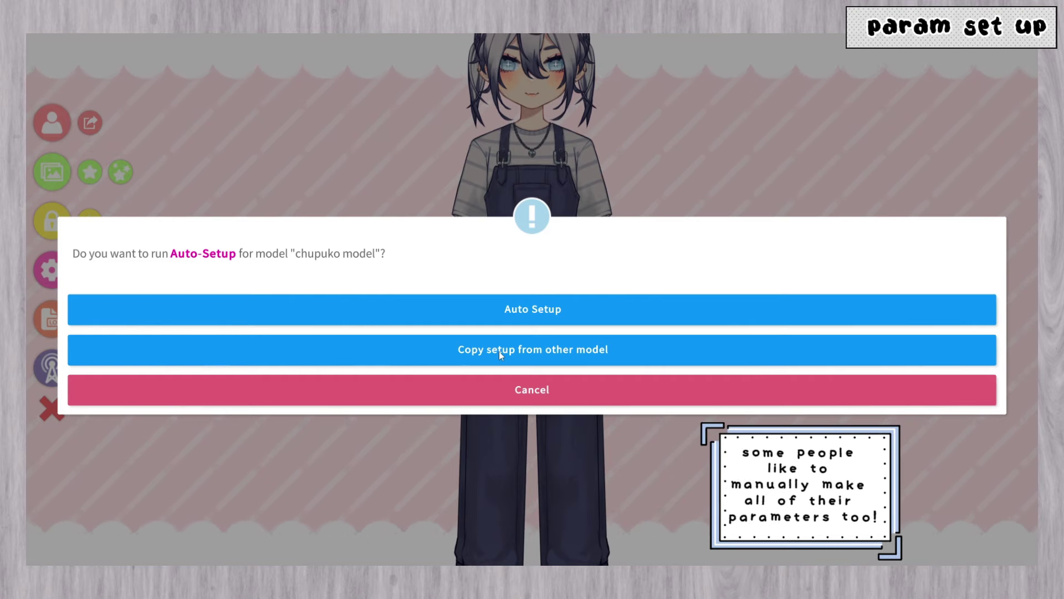
{"action": "left_click", "coordinate": [491, 314]}
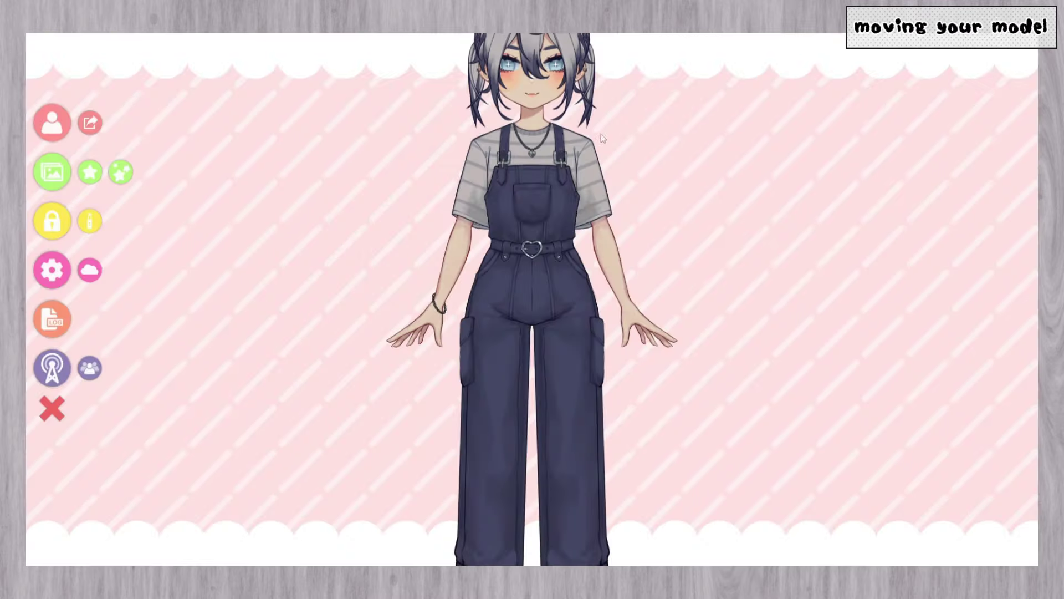
Move and enlarge the character so its head and upper body are centred in the scene.
{"action": "left_click_drag", "start_coordinate": [601, 134], "coordinate": [473, 388]}
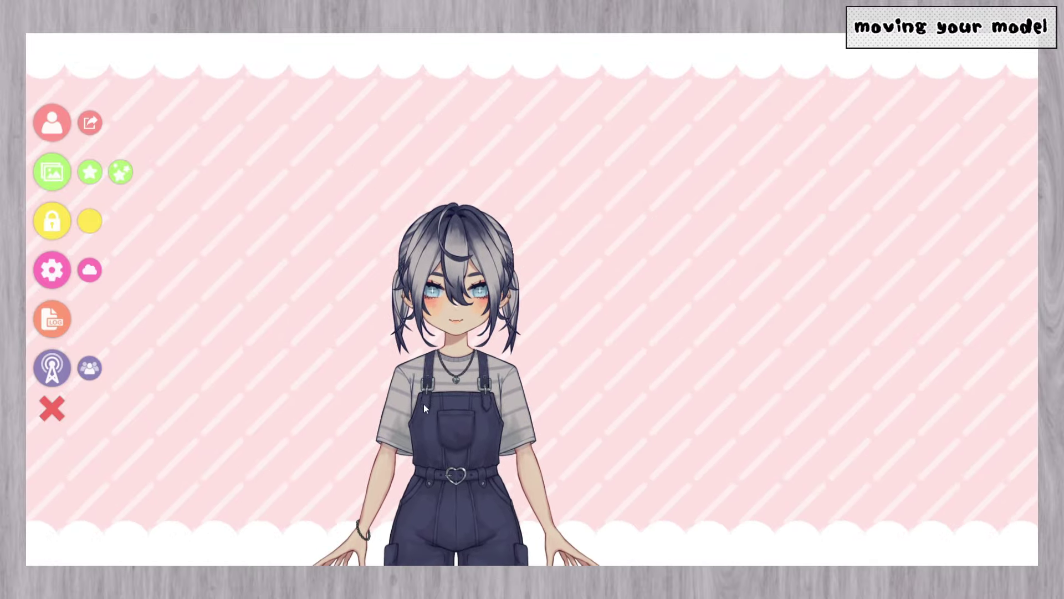
{"action": "scroll", "coordinate": [450, 400], "scroll_direction": "up", "scroll_amount": 5}
{"action": "left_click_drag", "start_coordinate": [471, 275], "coordinate": [524, 405]}
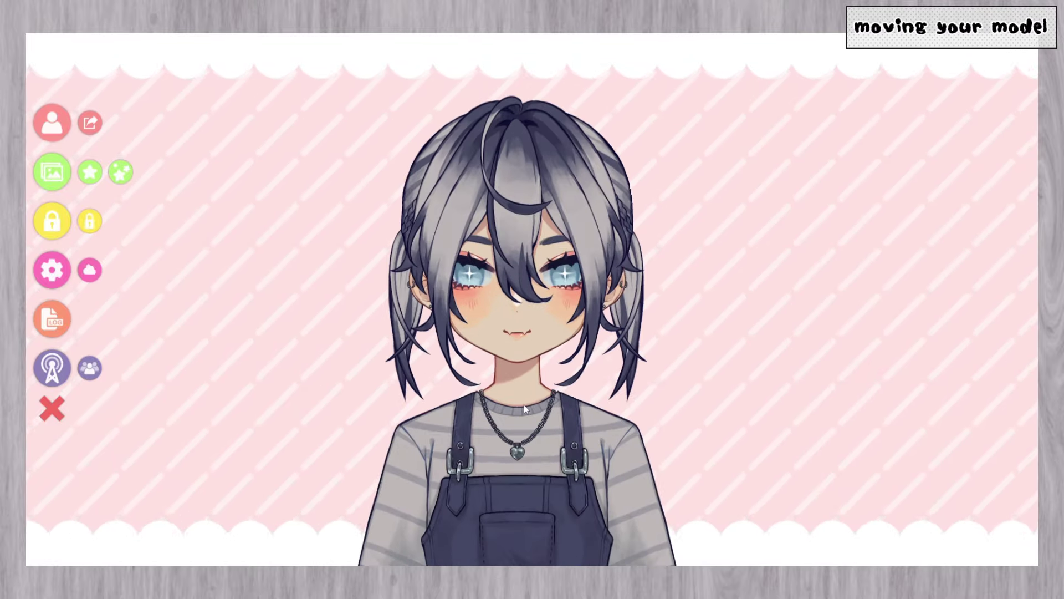
{"action": "scroll", "coordinate": [524, 405], "scroll_direction": "up", "scroll_amount": 3}
{"action": "scroll", "coordinate": [524, 404], "scroll_direction": "down", "scroll_amount": 3}
{"action": "left_click_drag", "start_coordinate": [535, 323], "coordinate": [528, 305]}
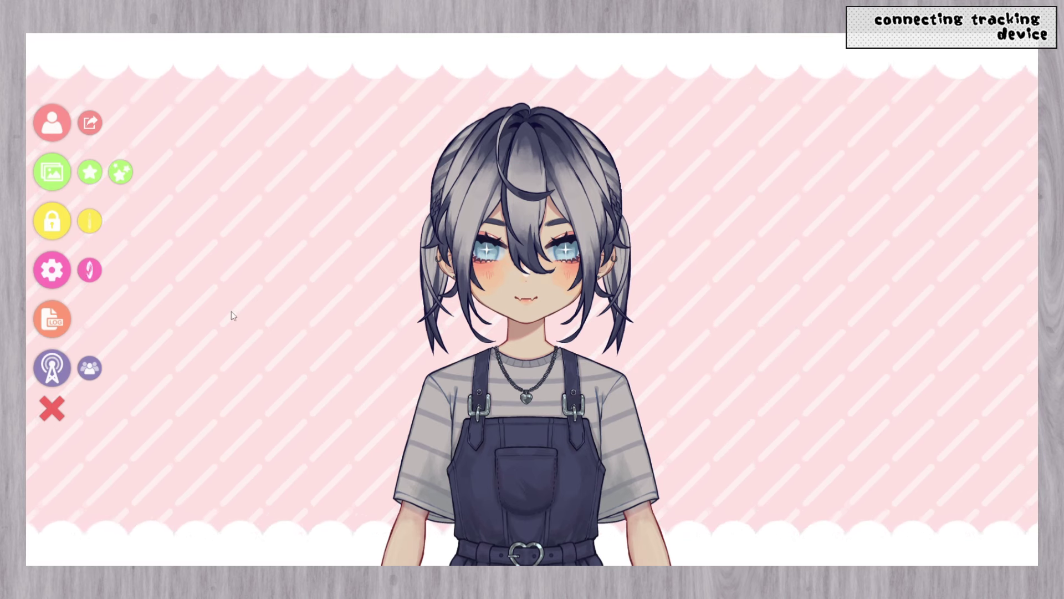
Review the WiFi connection settings and the webcam tracking quality options, without choosing another tracker.
{"action": "left_click", "coordinate": [52, 274]}
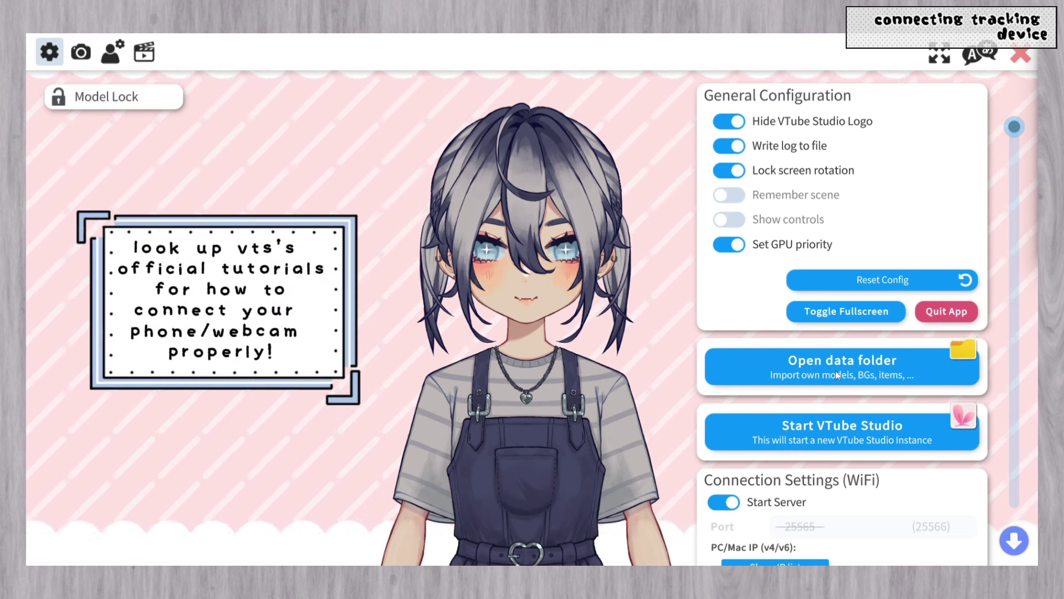
{"action": "scroll", "coordinate": [787, 514], "scroll_direction": "down", "scroll_amount": 5}
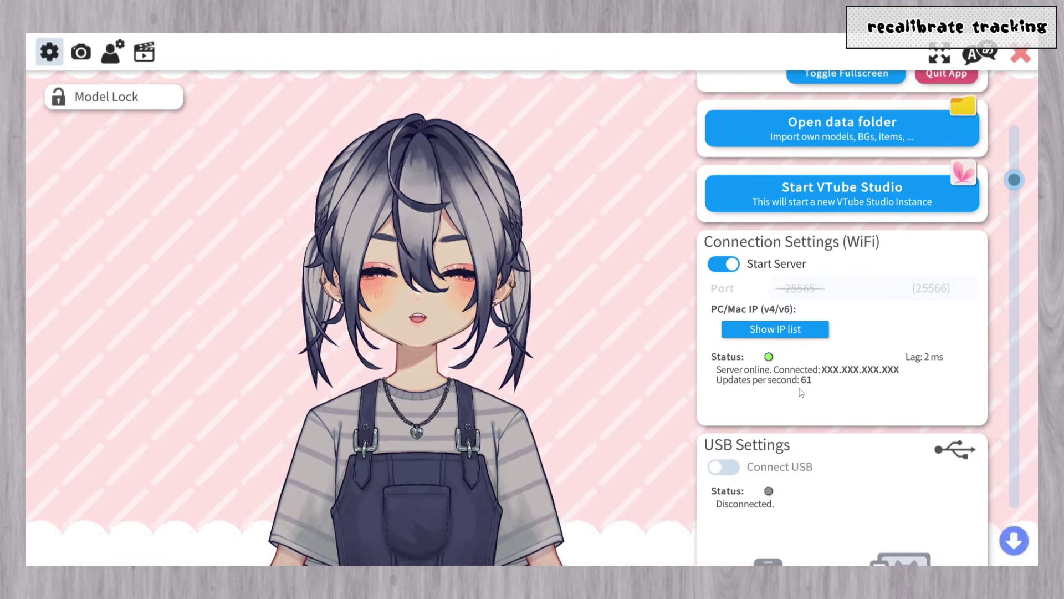
{"action": "left_click", "coordinate": [81, 52]}
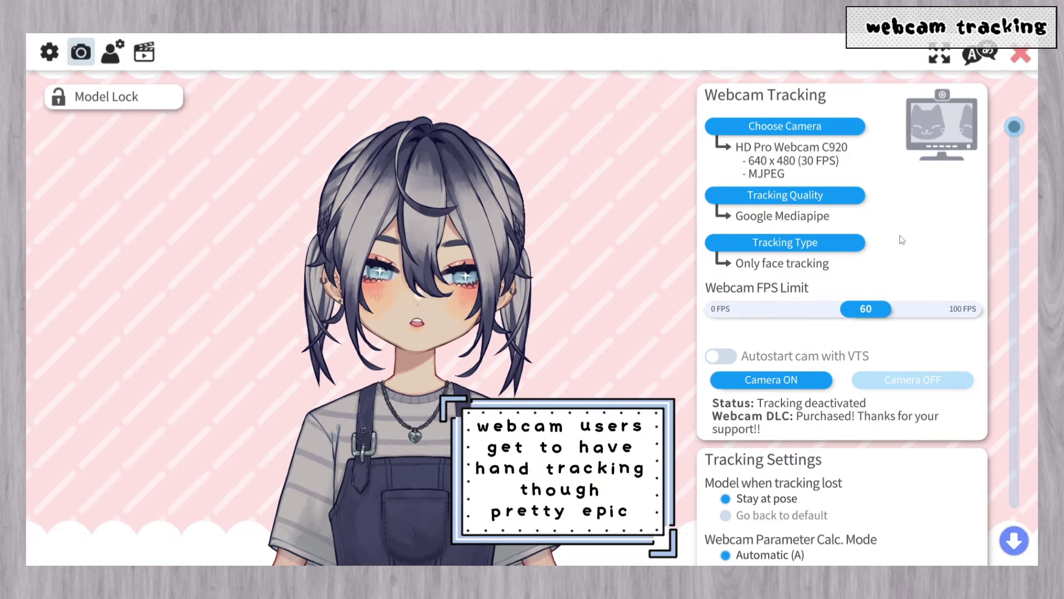
{"action": "left_click", "coordinate": [773, 196]}
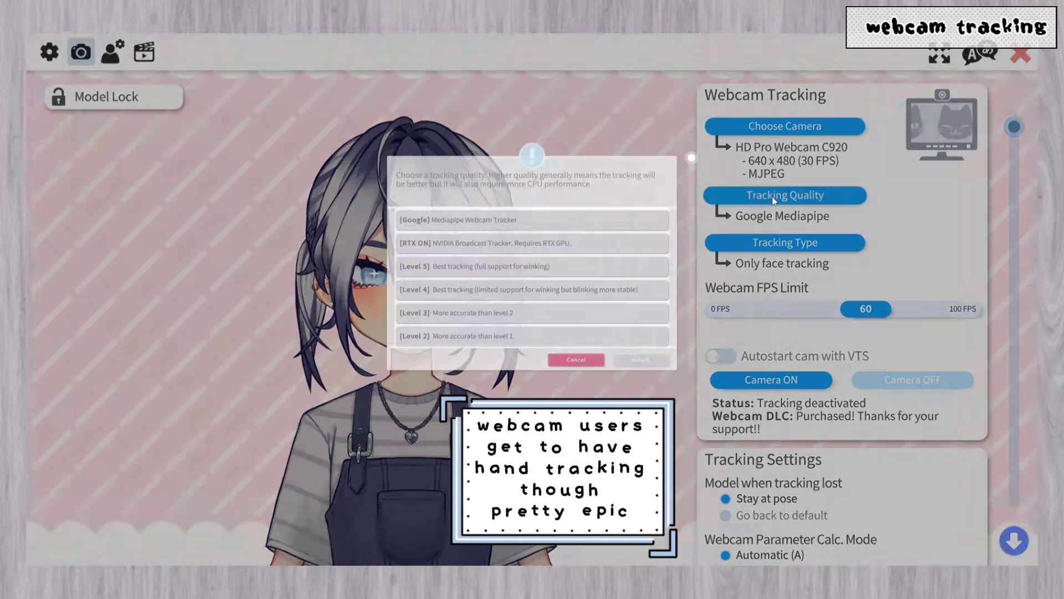
{"action": "scroll", "coordinate": [404, 301], "scroll_direction": "down", "scroll_amount": 5}
{"action": "scroll", "coordinate": [407, 278], "scroll_direction": "up", "scroll_amount": 5}
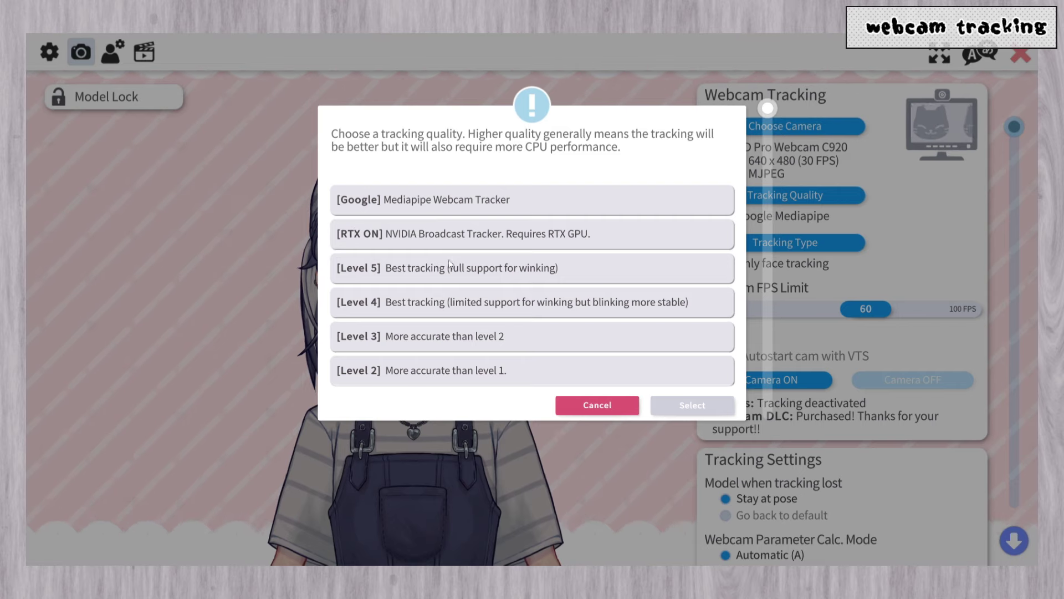
{"action": "left_click", "coordinate": [610, 407]}
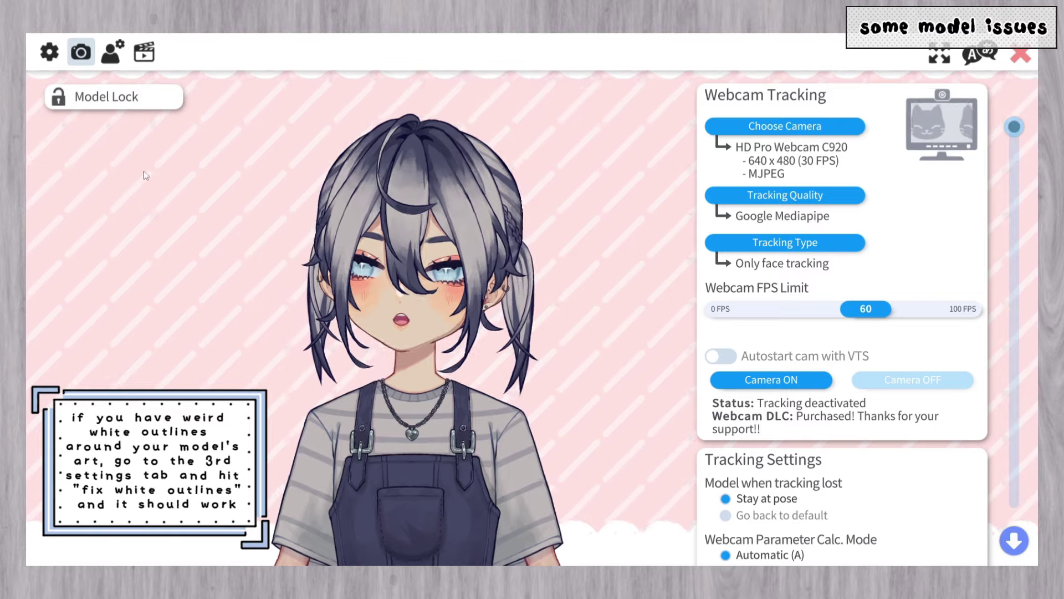
Try different Mouth Open Sensitivity levels in the webcam Tracking Settings and return the value to 50.
{"action": "left_click", "coordinate": [112, 52]}
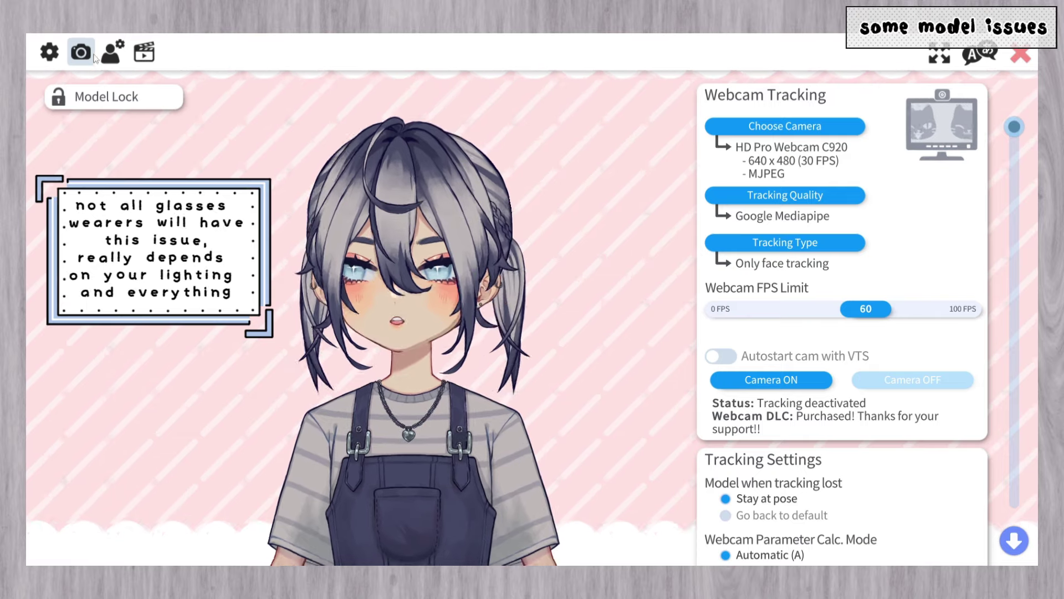
{"action": "scroll", "coordinate": [796, 407], "scroll_direction": "down", "scroll_amount": 6}
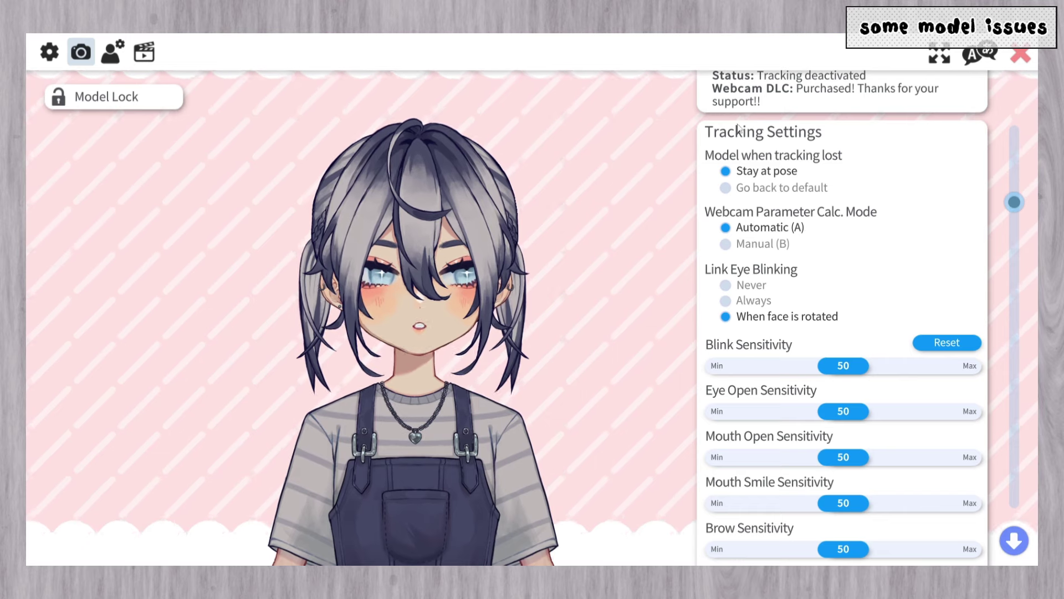
{"action": "scroll", "coordinate": [714, 132], "scroll_direction": "down", "scroll_amount": 2}
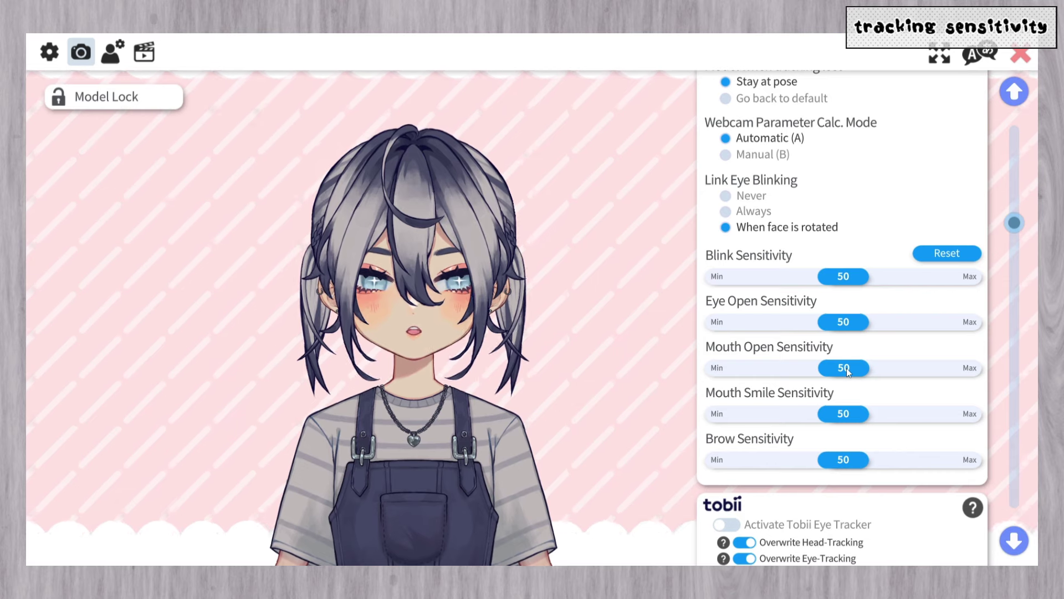
{"action": "left_click_drag", "start_coordinate": [846, 368], "coordinate": [720, 367]}
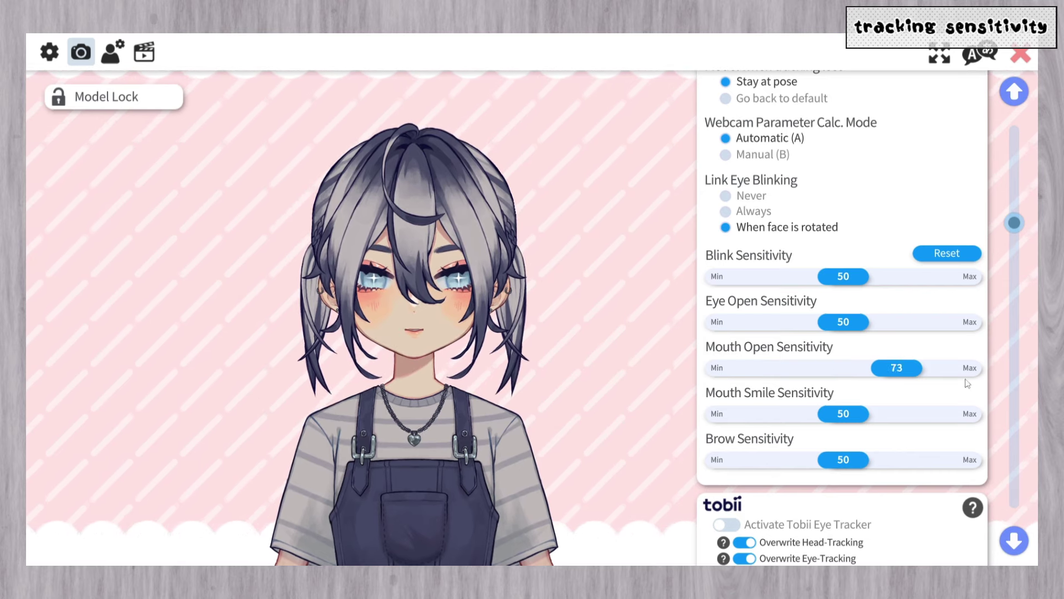
{"action": "scroll", "coordinate": [909, 376], "scroll_direction": "down", "scroll_amount": 1}
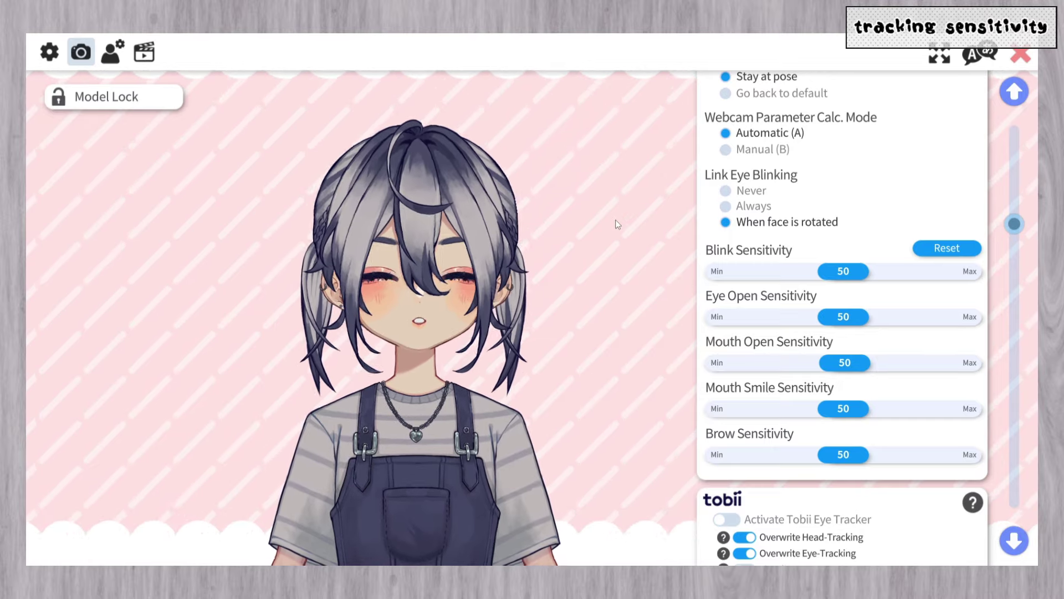
Rename the model to chupuko v1 in the model settings.
{"action": "left_click", "coordinate": [112, 53]}
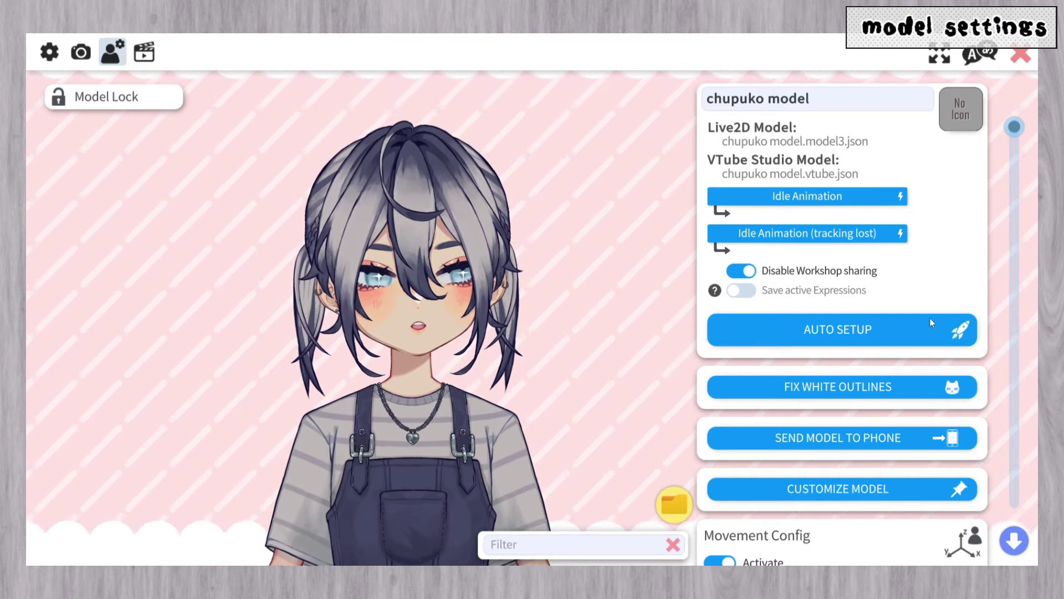
{"action": "left_click", "coordinate": [821, 101]}
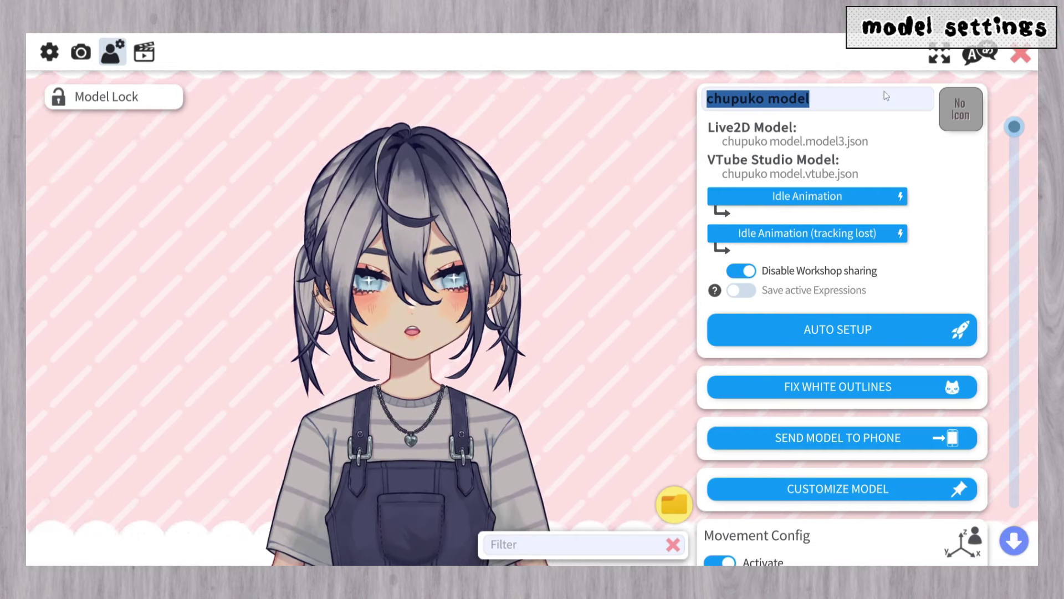
{"action": "left_click", "coordinate": [817, 99]}
{"action": "left_click_drag", "start_coordinate": [808, 98], "coordinate": [769, 99]}
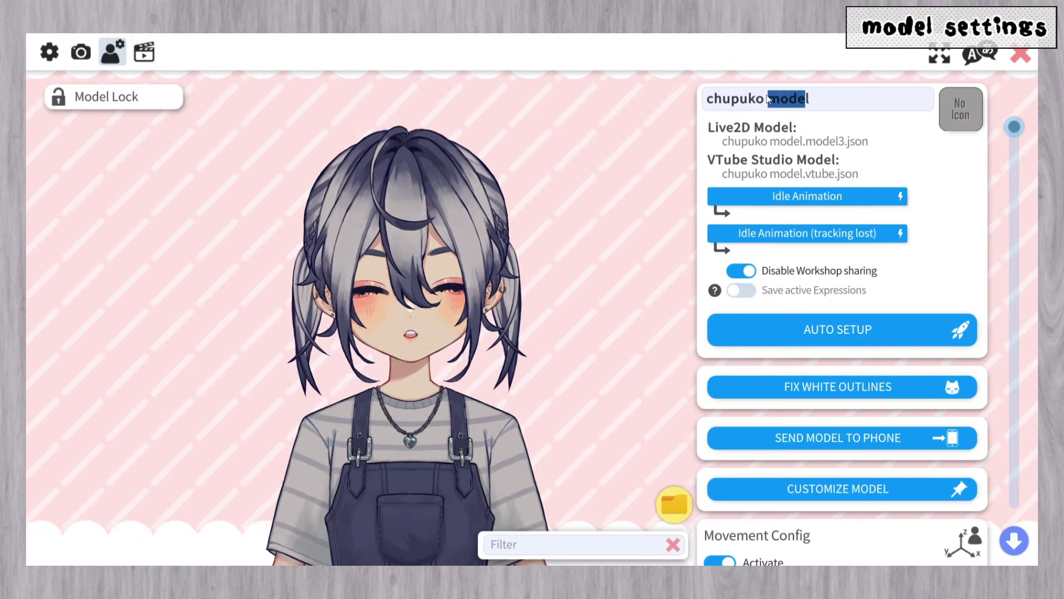
{"action": "type", "text": "v1"}
{"action": "key", "text": "Delete"}
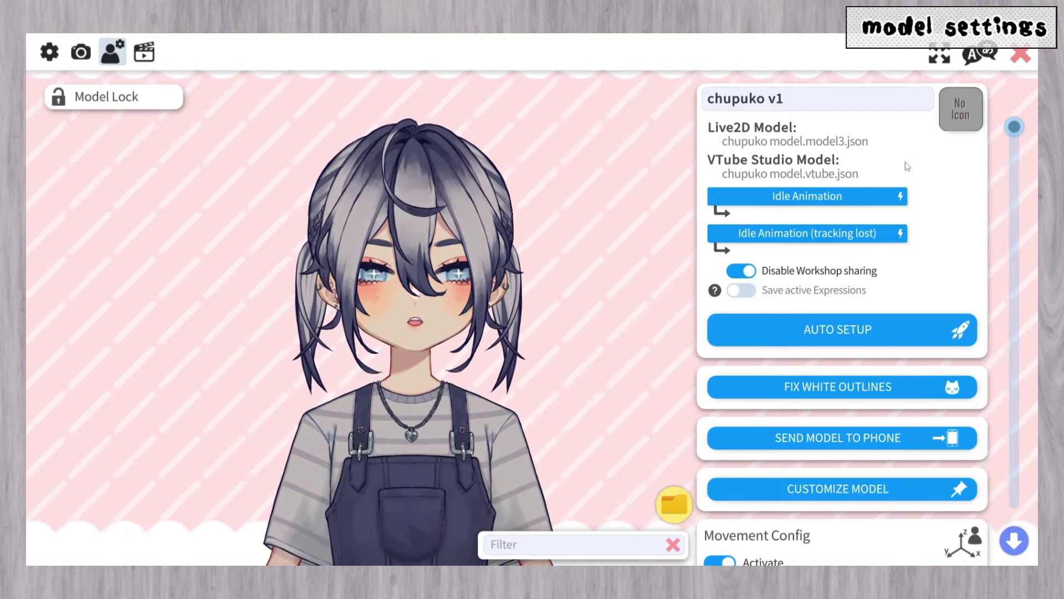
Check the available icon images for the model without choosing one.
{"action": "left_click", "coordinate": [955, 119]}
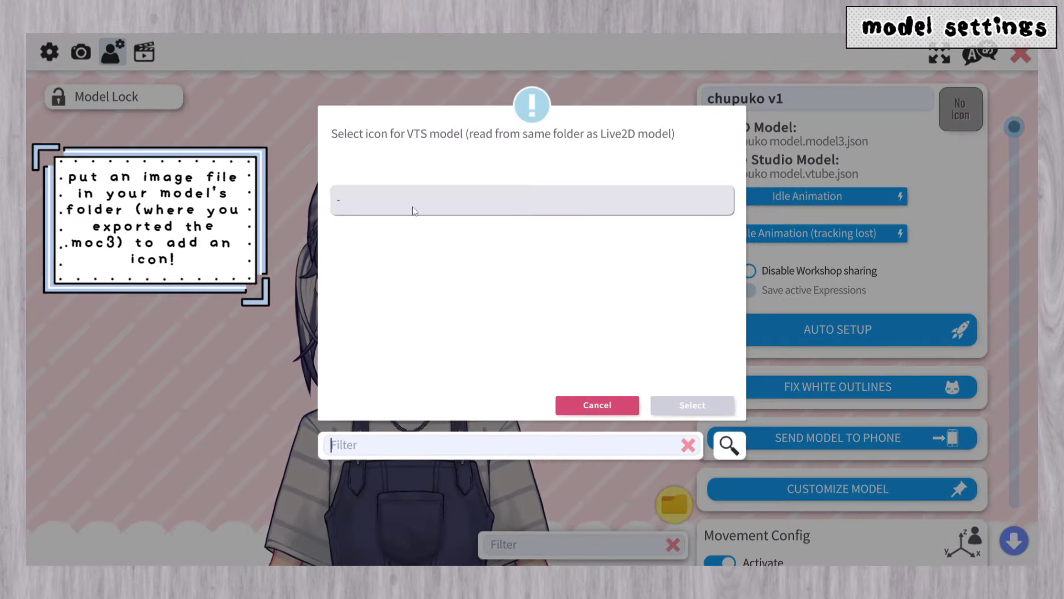
{"action": "left_click", "coordinate": [597, 405]}
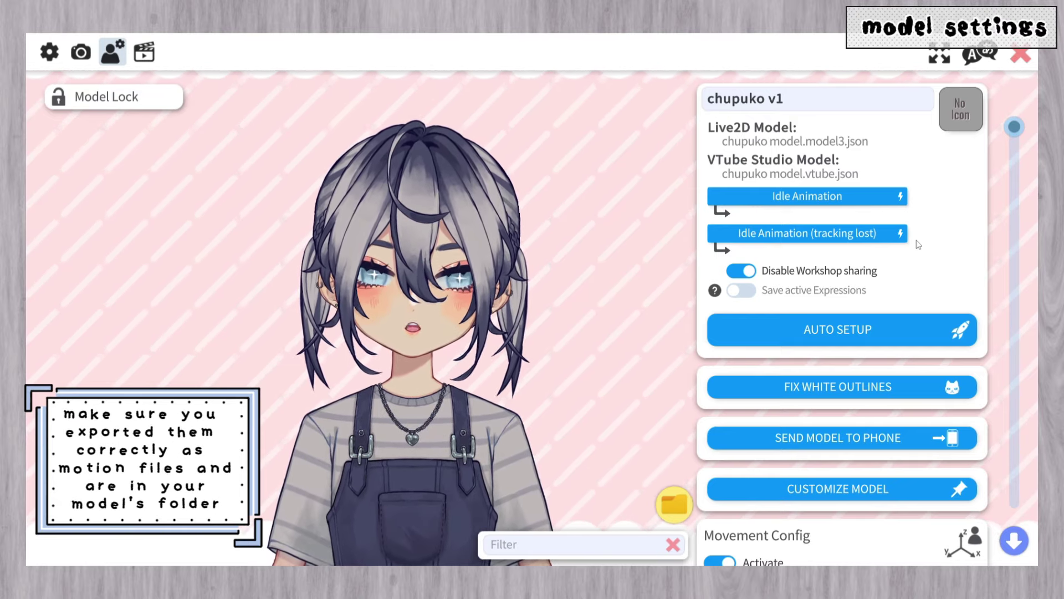
Deactivate Movement Config for the model, and resize and reposition the character to show it from the head to below the belt.
{"action": "scroll", "coordinate": [915, 242], "scroll_direction": "down", "scroll_amount": 2}
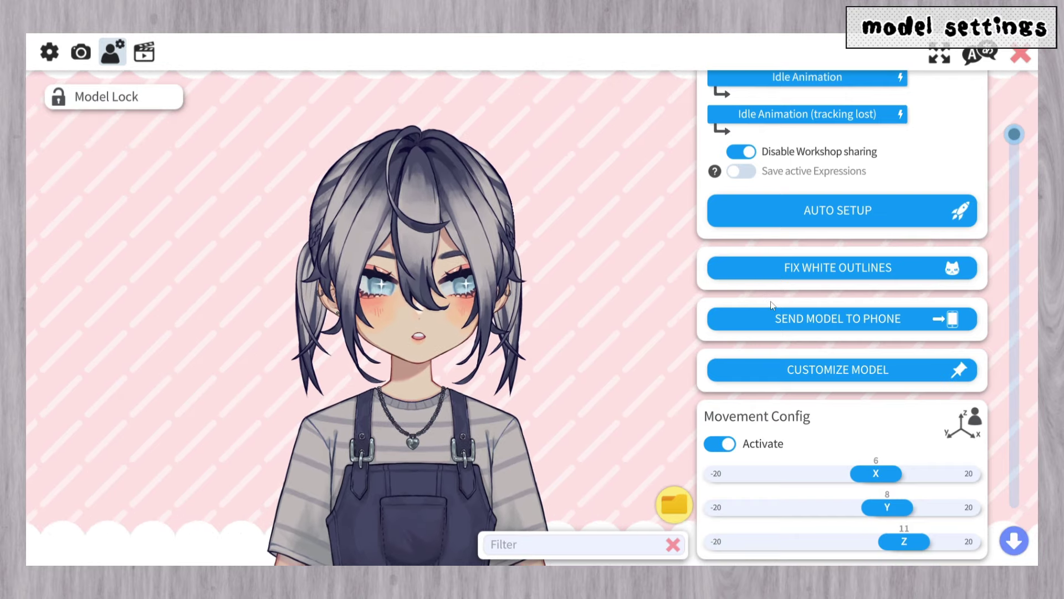
{"action": "scroll", "coordinate": [857, 320], "scroll_direction": "down", "scroll_amount": 1}
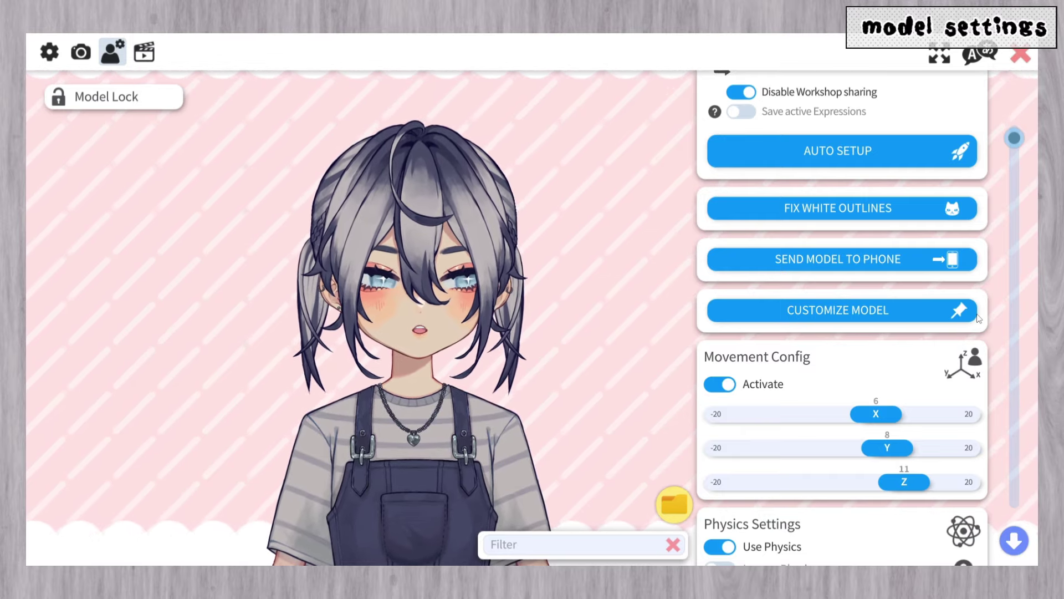
{"action": "scroll", "coordinate": [803, 232], "scroll_direction": "down", "scroll_amount": 2}
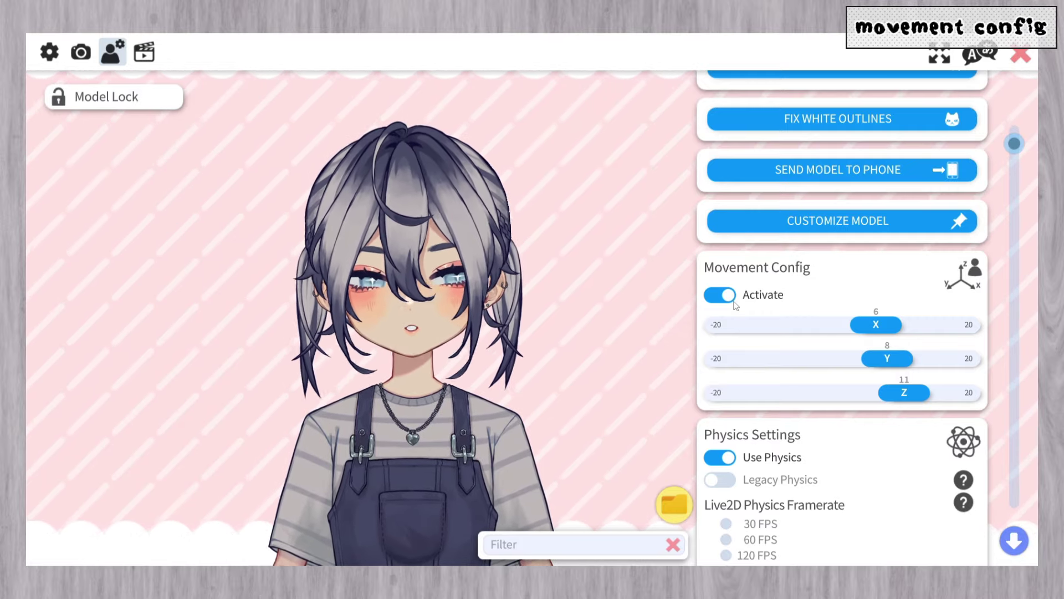
{"action": "left_click", "coordinate": [731, 298]}
{"action": "scroll", "coordinate": [474, 201], "scroll_direction": "down", "scroll_amount": 5}
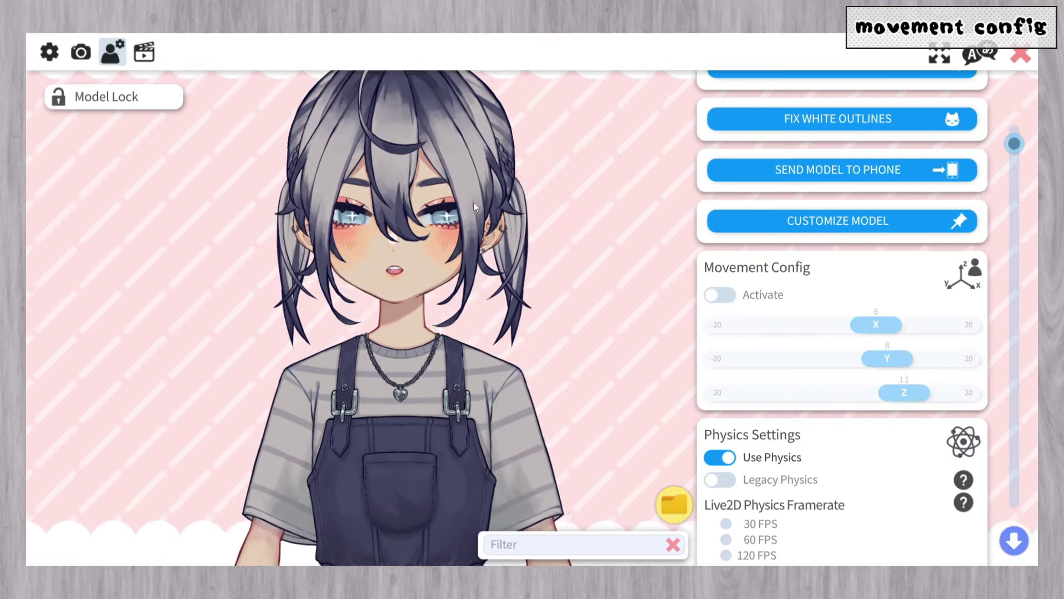
{"action": "left_click_drag", "start_coordinate": [458, 227], "coordinate": [454, 191]}
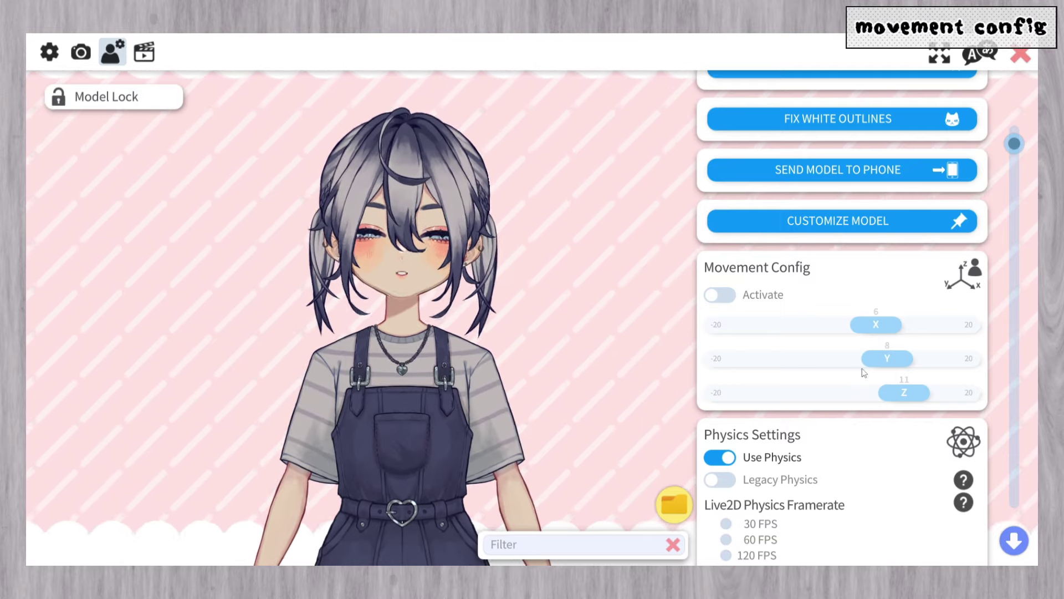
Review the face tracking inputs available for Face Left/Right Rotation, keeping FaceAngleX as its input.
{"action": "scroll", "coordinate": [862, 367], "scroll_direction": "down", "scroll_amount": 5}
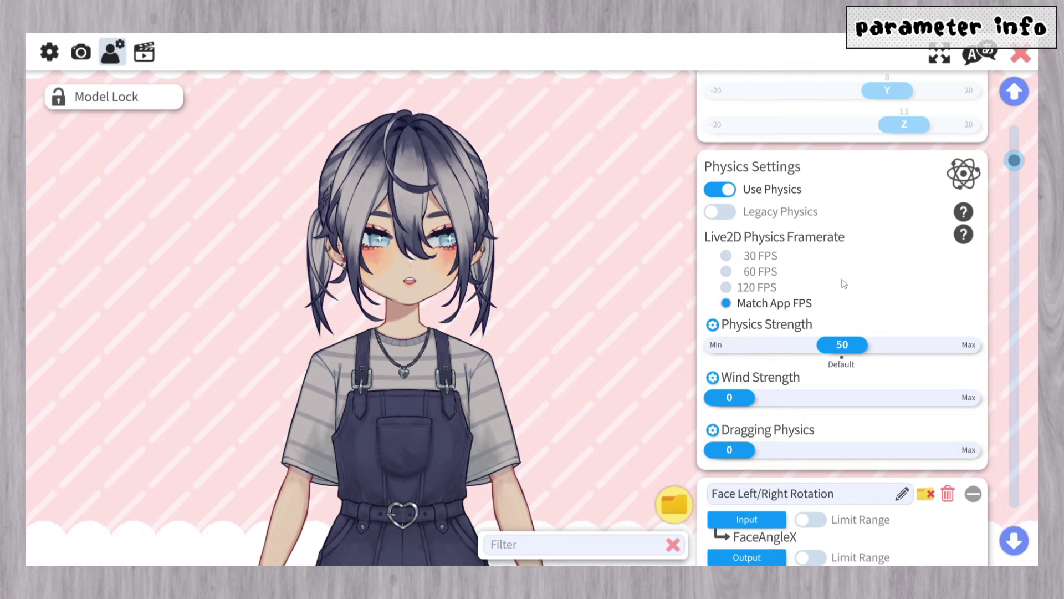
{"action": "scroll", "coordinate": [844, 284], "scroll_direction": "down", "scroll_amount": 12}
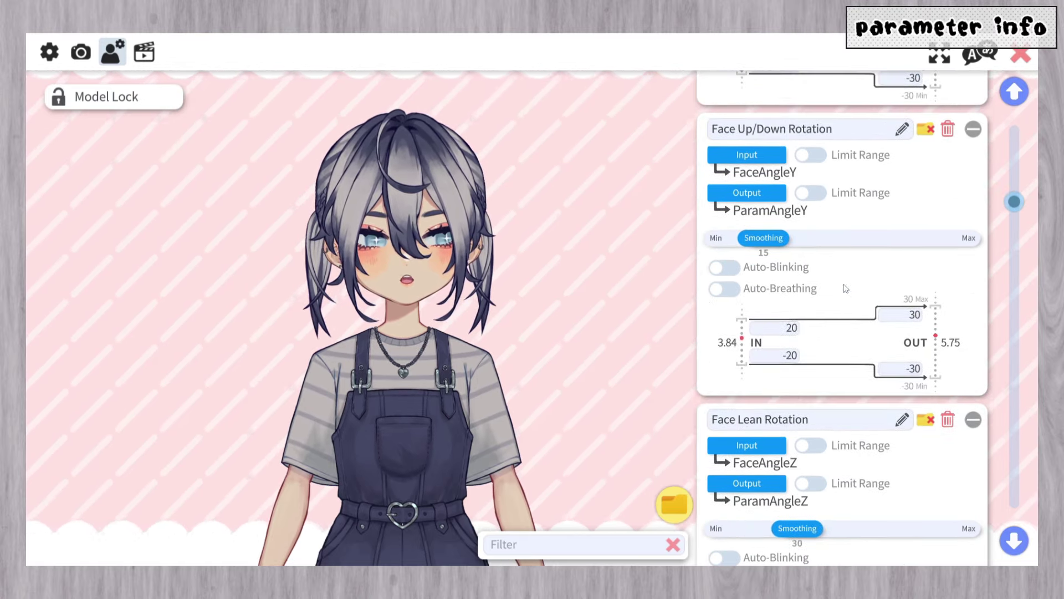
{"action": "mouse_move", "coordinate": [1014, 204]}
{"action": "left_mouse_down"}
{"action": "mouse_move", "coordinate": [1014, 381]}
{"action": "mouse_move", "coordinate": [1014, 161]}
{"action": "mouse_move", "coordinate": [1009, 186]}
{"action": "left_mouse_up"}
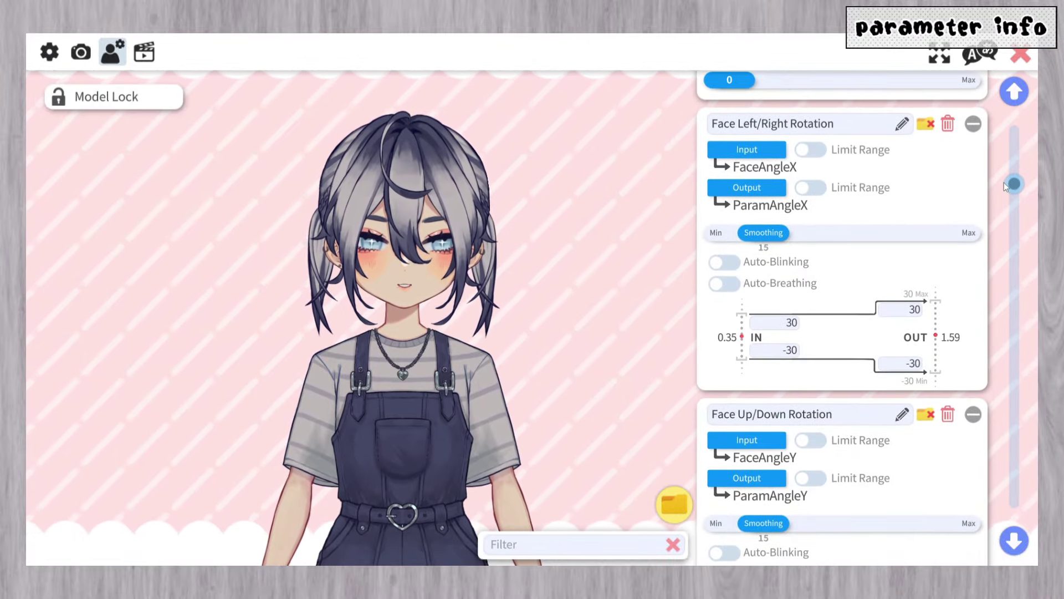
{"action": "scroll", "coordinate": [910, 293], "scroll_direction": "up", "scroll_amount": 1}
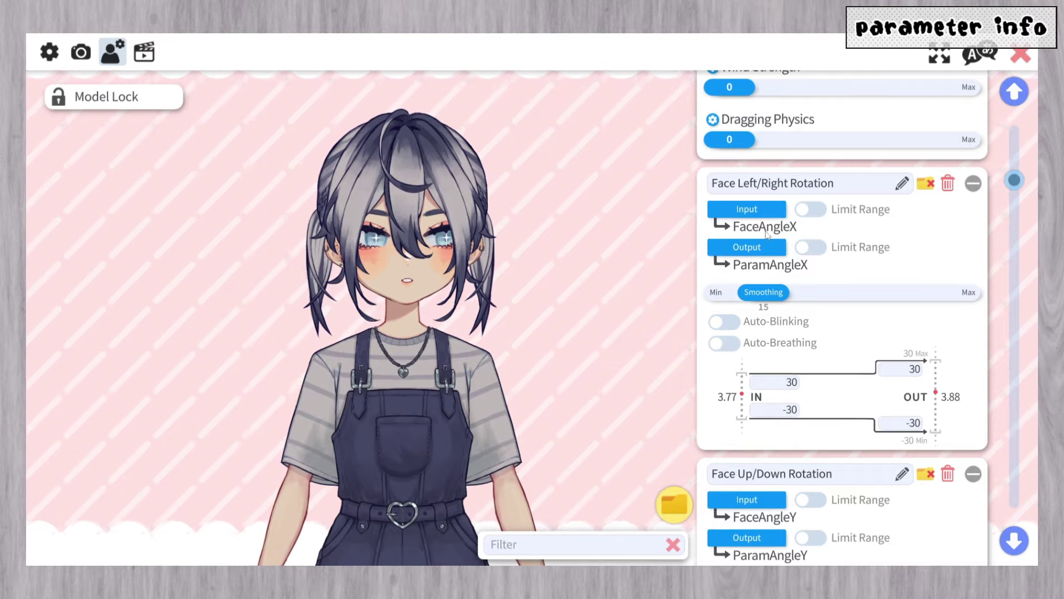
{"action": "left_click", "coordinate": [763, 210]}
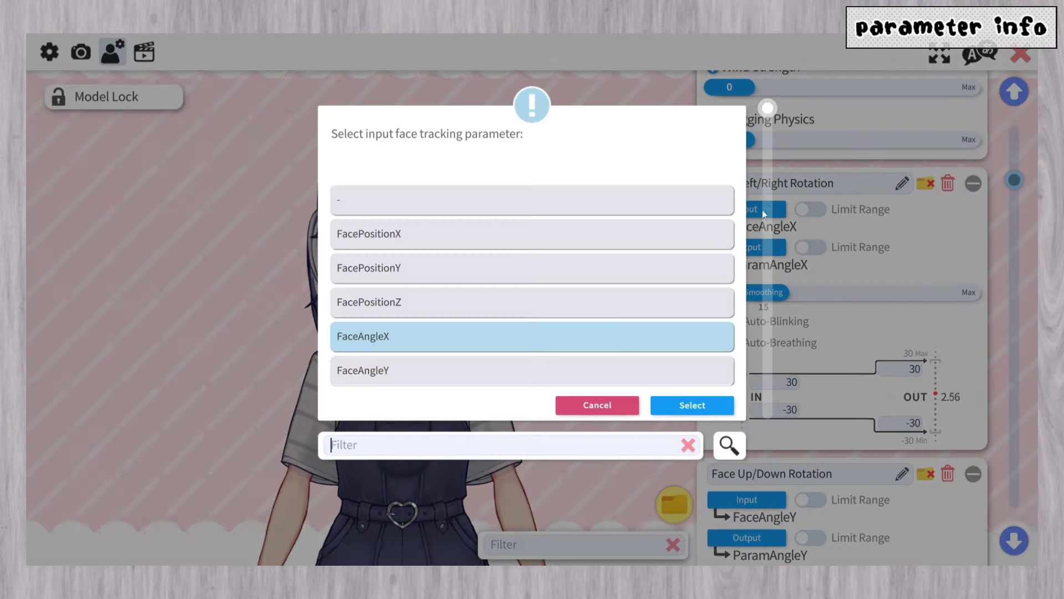
{"action": "left_click_drag", "start_coordinate": [765, 122], "coordinate": [734, 233]}
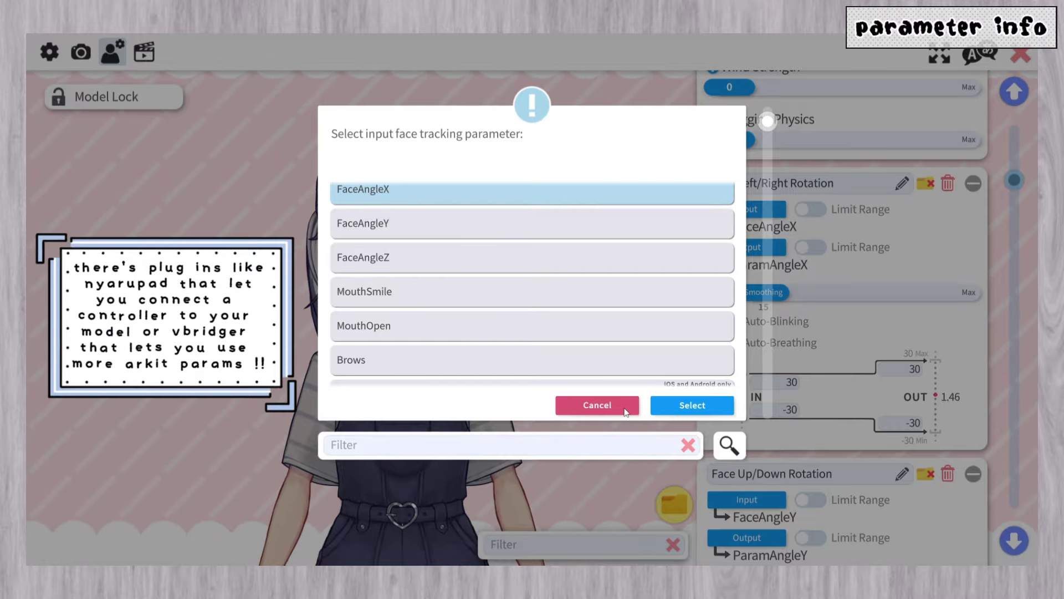
{"action": "left_click", "coordinate": [625, 407]}
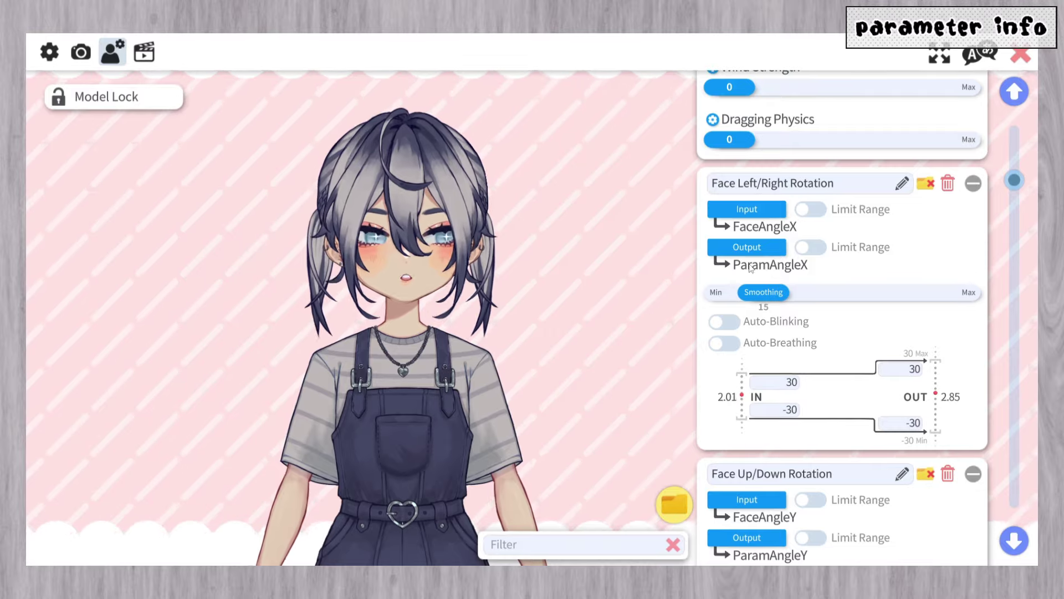
Review the Live2D output parameters available for Face Left/Right Rotation, keeping ParamAngleX as its output.
{"action": "left_click", "coordinate": [761, 246]}
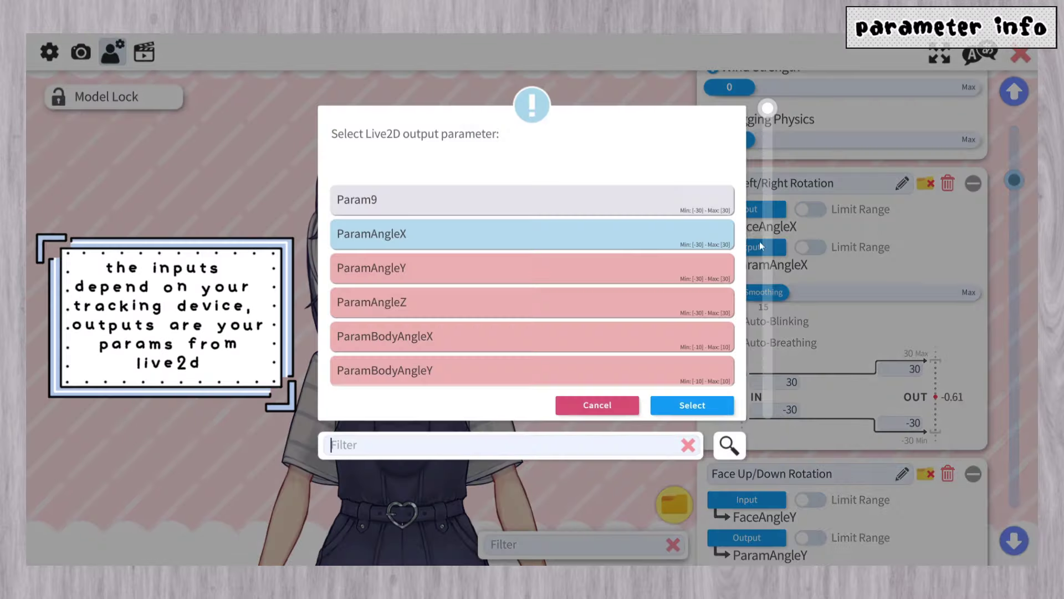
{"action": "mouse_move", "coordinate": [767, 110]}
{"action": "left_mouse_down"}
{"action": "mouse_move", "coordinate": [767, 361]}
{"action": "mouse_move", "coordinate": [767, 111]}
{"action": "mouse_move", "coordinate": [773, 129]}
{"action": "left_mouse_up"}
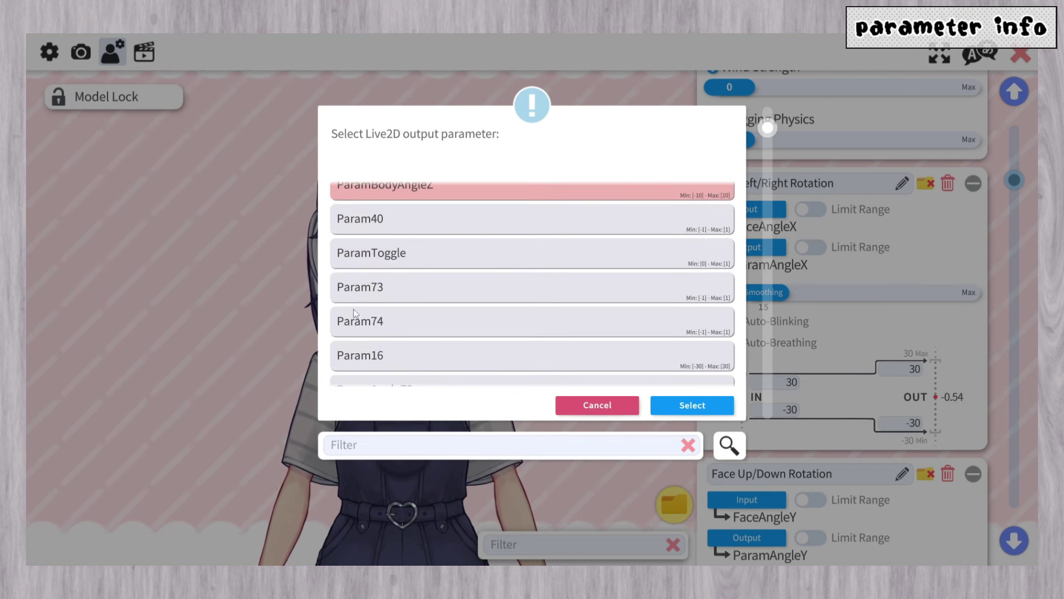
{"action": "scroll", "coordinate": [457, 343], "scroll_direction": "down", "scroll_amount": 3}
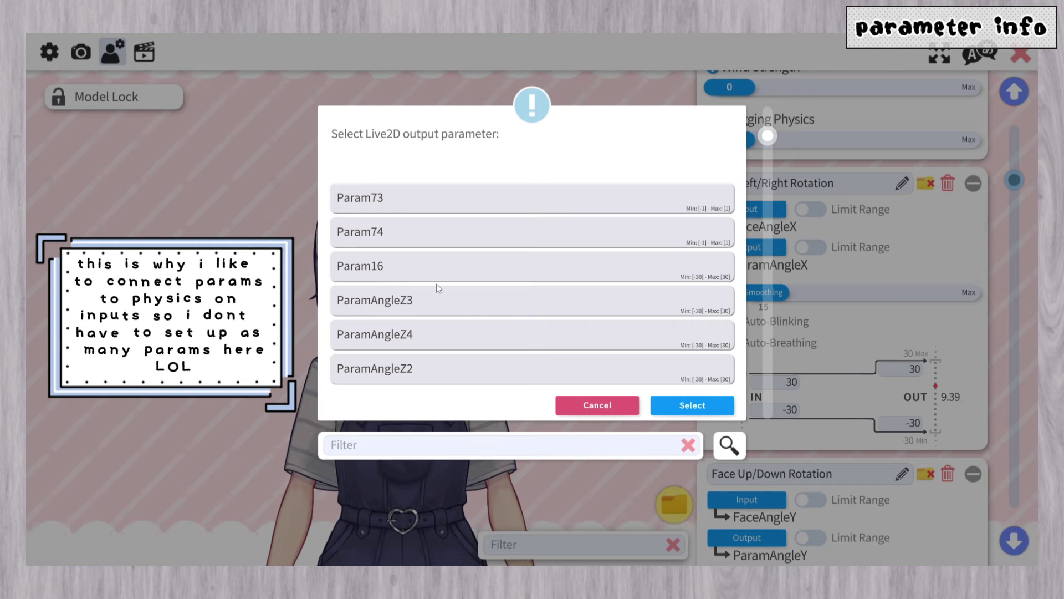
{"action": "scroll", "coordinate": [501, 264], "scroll_direction": "up", "scroll_amount": 6}
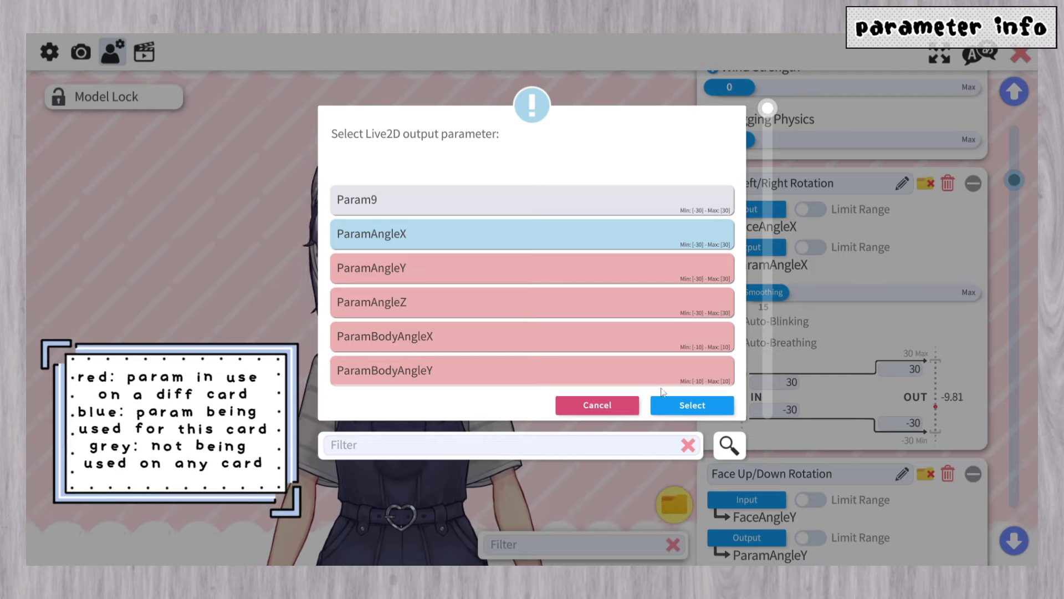
{"action": "left_click", "coordinate": [619, 411]}
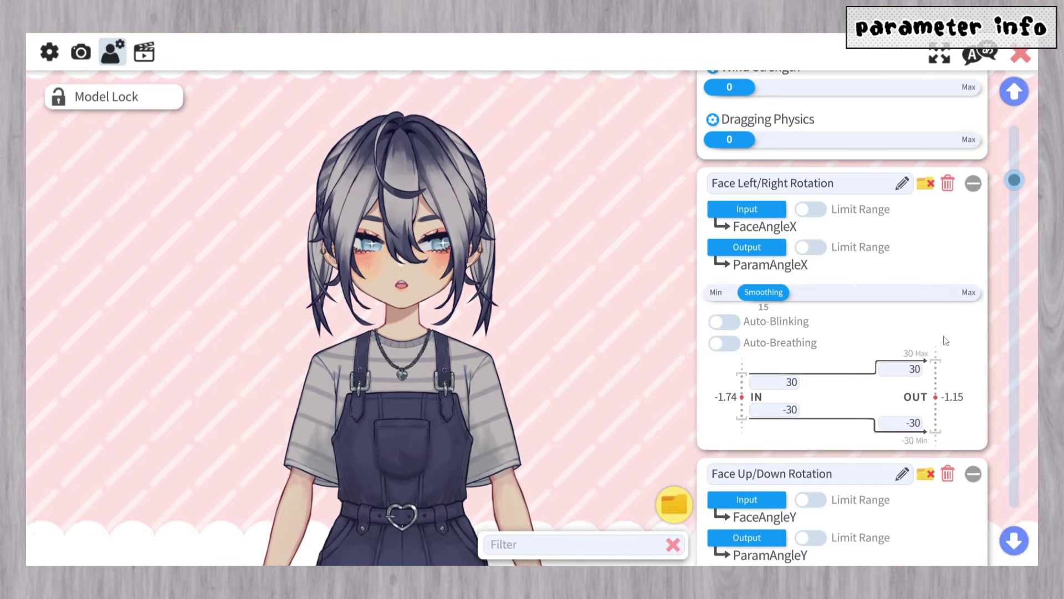
Filter the model's parameter cards by mouth.
{"action": "scroll", "coordinate": [886, 345], "scroll_direction": "down", "scroll_amount": 5}
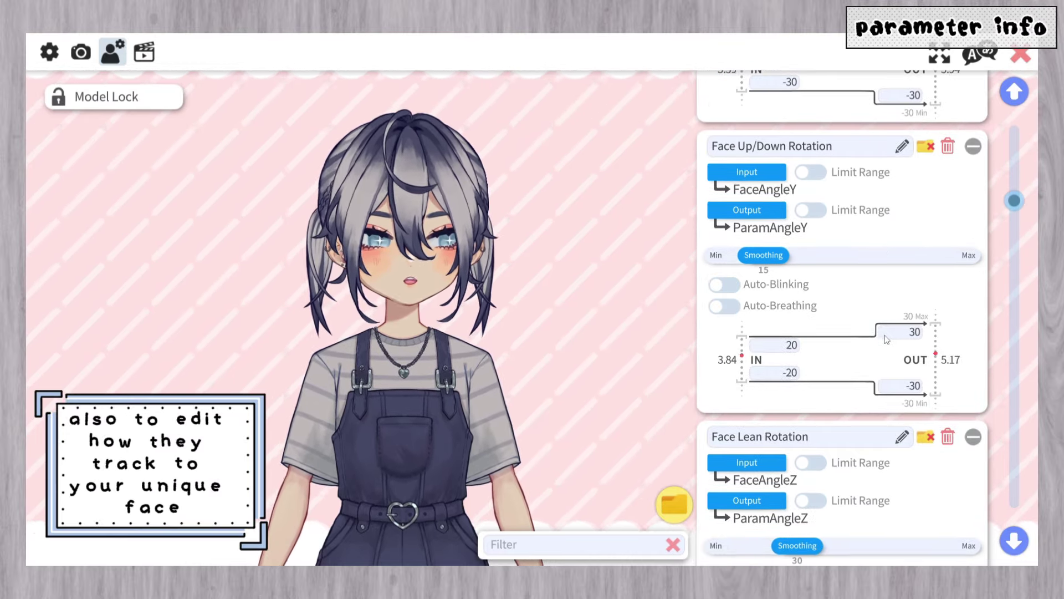
{"action": "scroll", "coordinate": [926, 324], "scroll_direction": "down", "scroll_amount": 2}
{"action": "scroll", "coordinate": [926, 324], "scroll_direction": "down", "scroll_amount": 3}
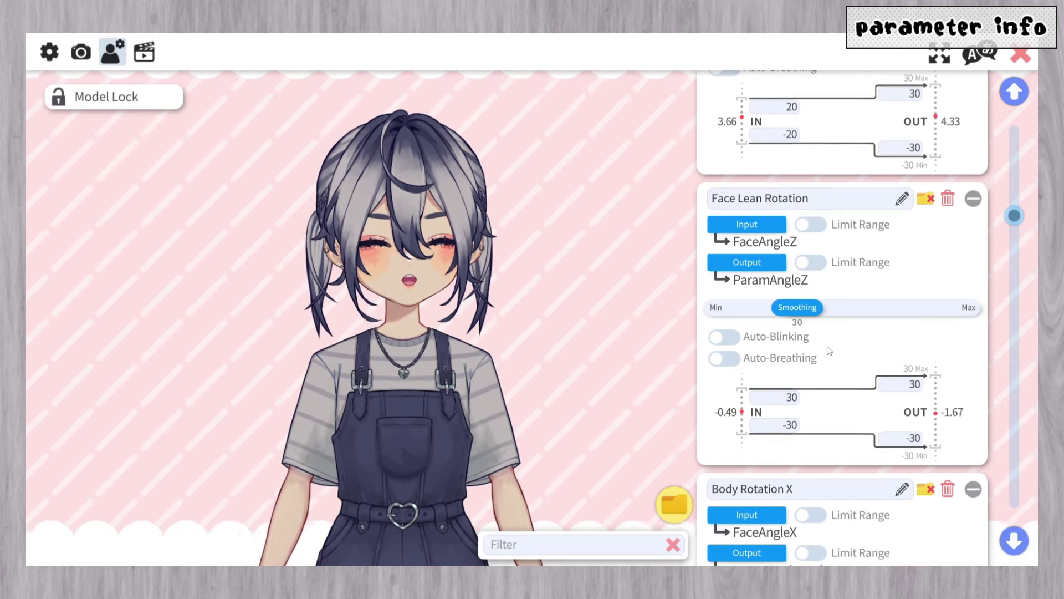
{"action": "left_click", "coordinate": [564, 549]}
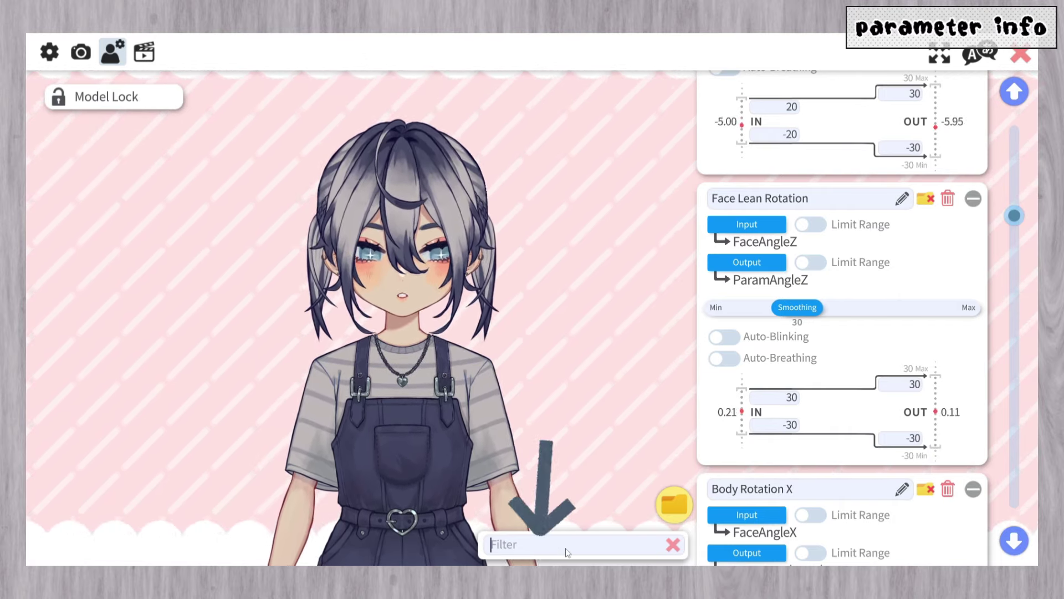
{"action": "type", "text": "mouth"}
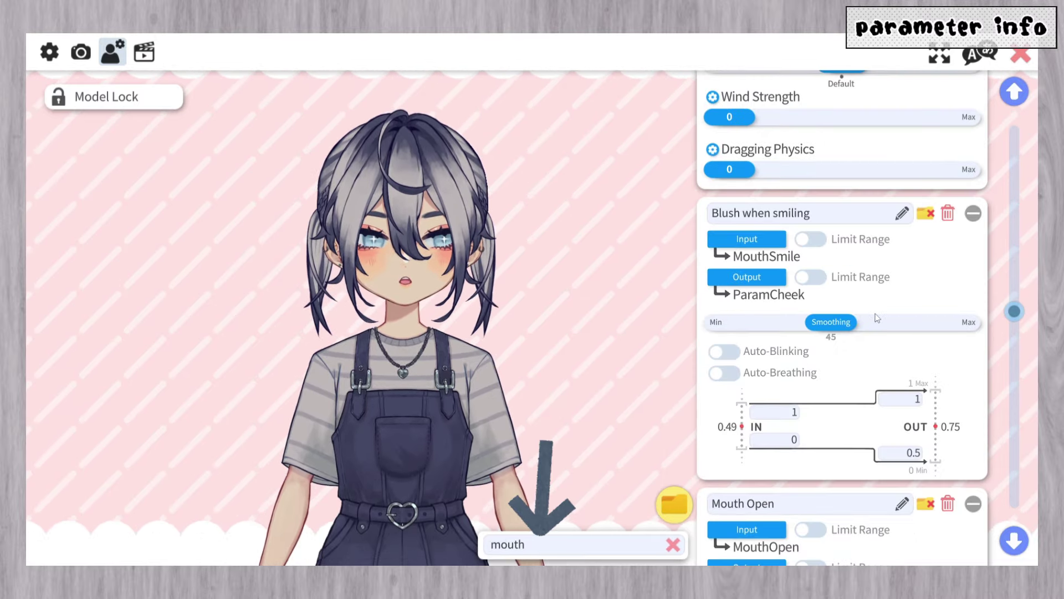
Set the lower output value of the Blush when smiling parameter to -1.
{"action": "scroll", "coordinate": [719, 186], "scroll_direction": "down", "scroll_amount": 1}
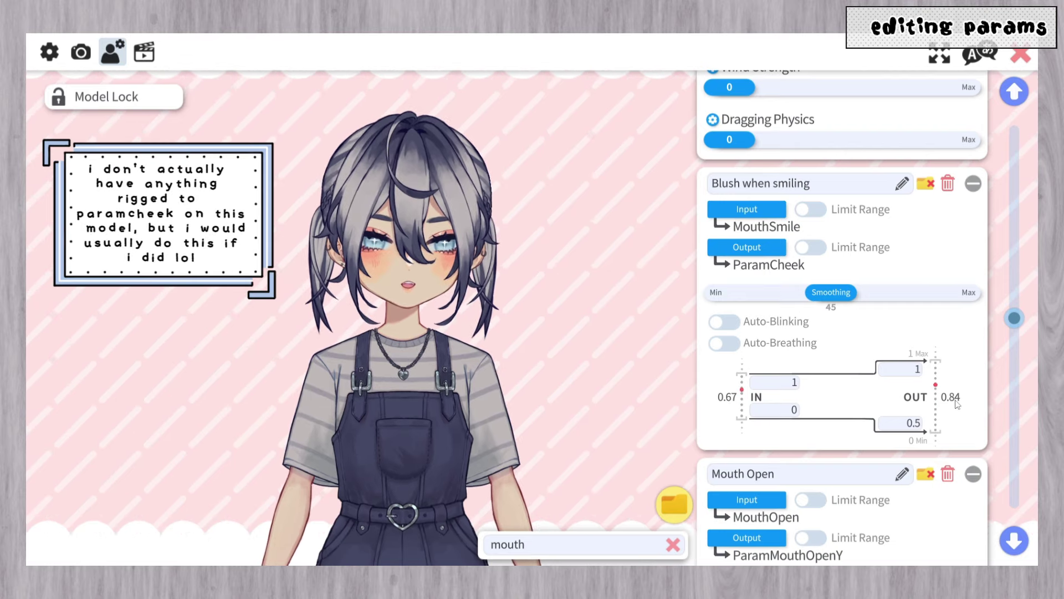
{"action": "left_click", "coordinate": [916, 425]}
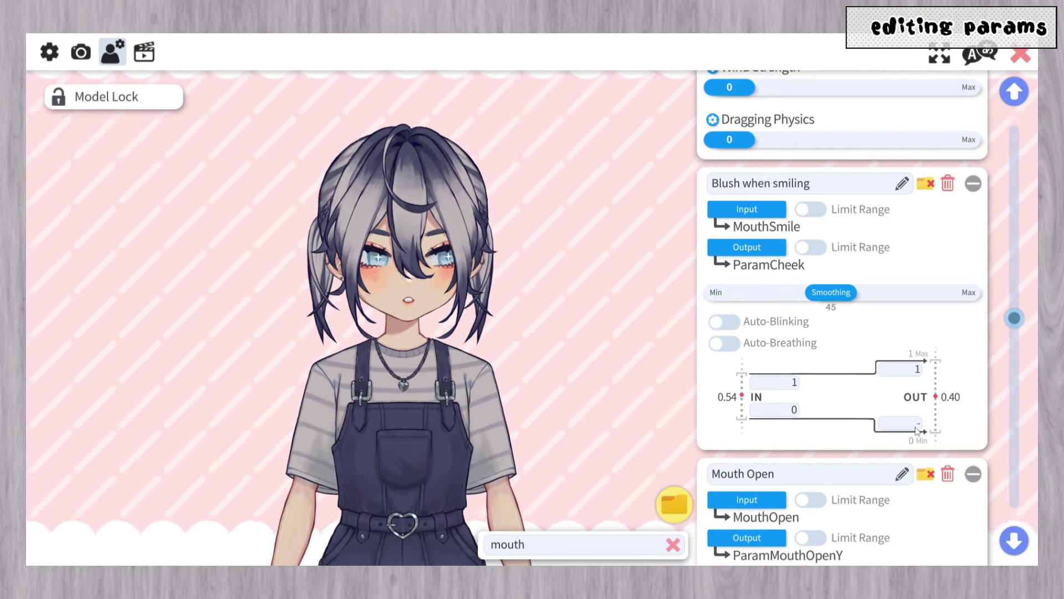
{"action": "type", "text": "-1"}
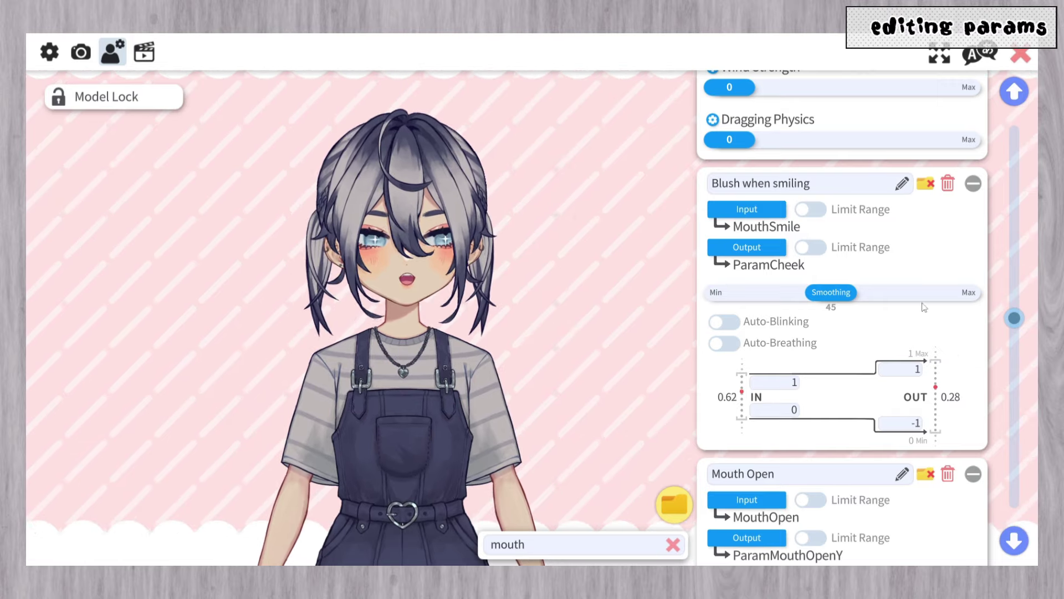
Set the lower output value of the Mouth Open parameter to -.2.
{"action": "scroll", "coordinate": [1020, 341], "scroll_direction": "down", "scroll_amount": 1}
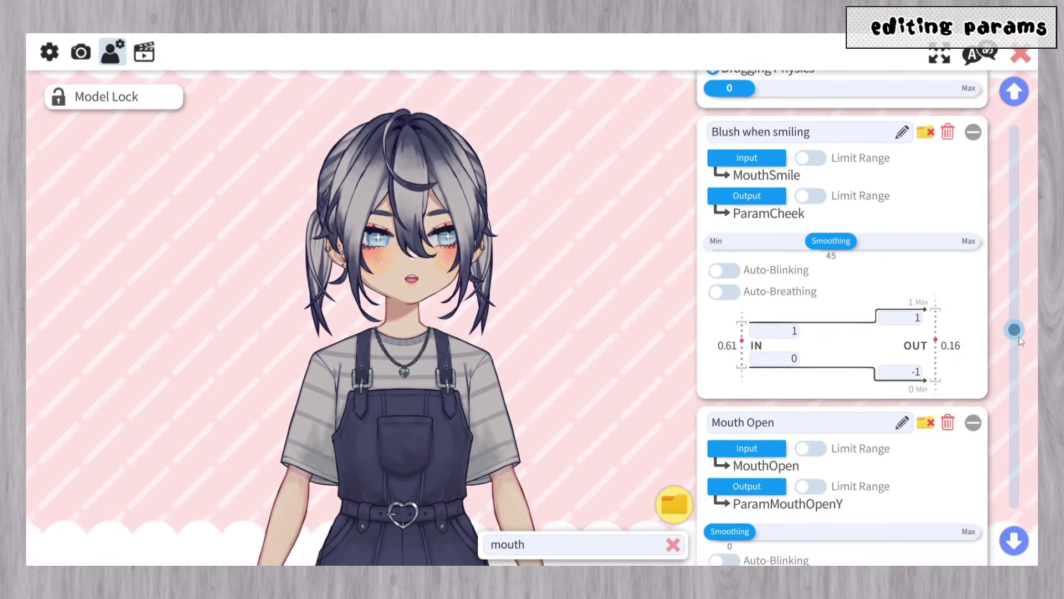
{"action": "left_click_drag", "start_coordinate": [1021, 341], "coordinate": [1024, 390]}
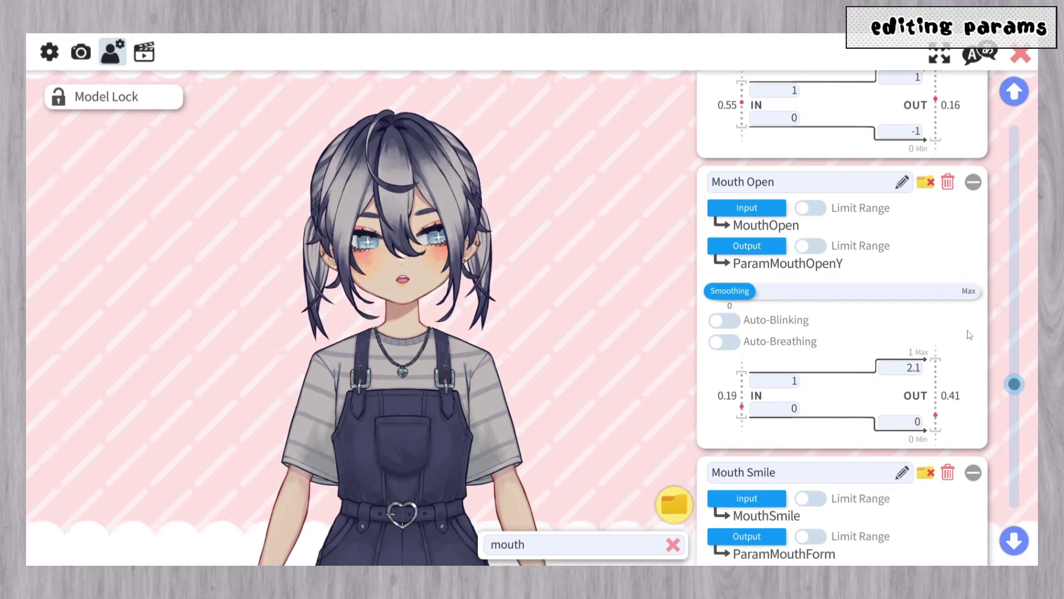
{"action": "left_click", "coordinate": [908, 423]}
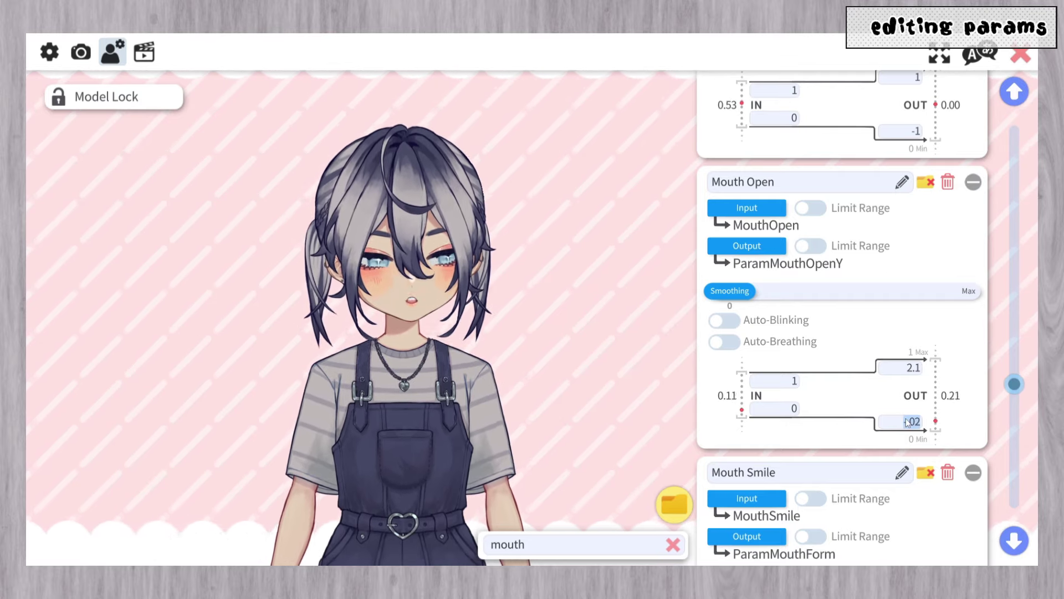
{"action": "type", "text": "-.2"}
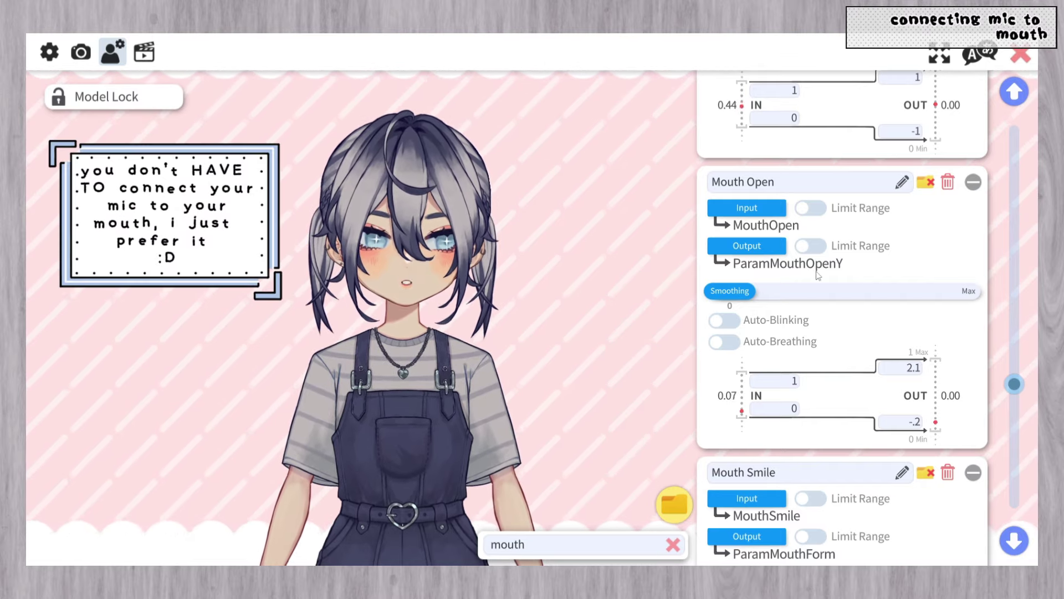
Find the mouthopen inputs and assign VoiceVolumePlusMouthOpen as the input of the Mouth Open parameter.
{"action": "left_click", "coordinate": [743, 209]}
{"action": "type", "text": "mouthopen"}
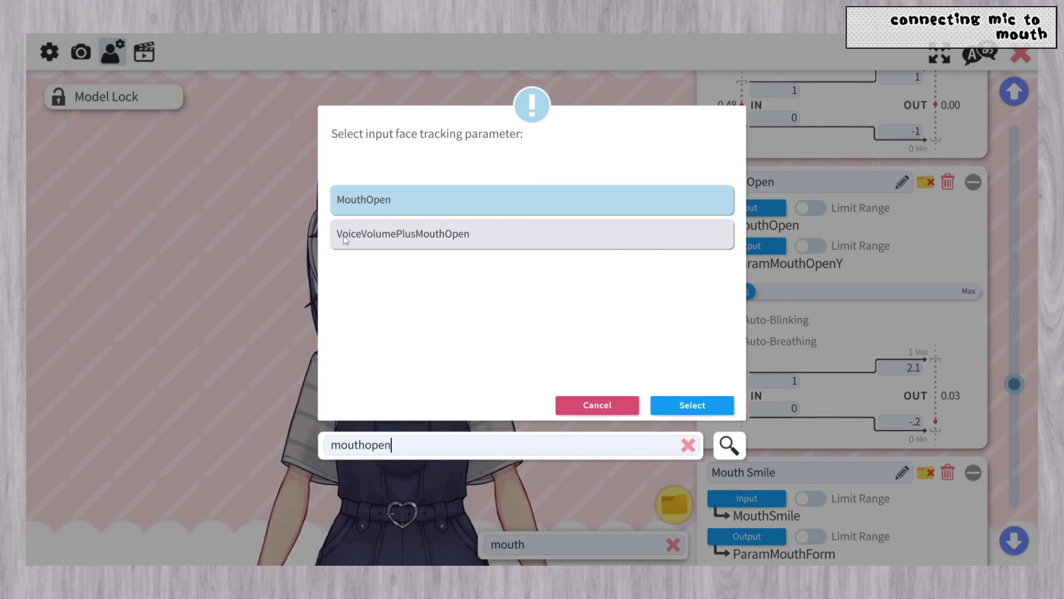
{"action": "left_click", "coordinate": [344, 238]}
{"action": "left_click", "coordinate": [712, 404]}
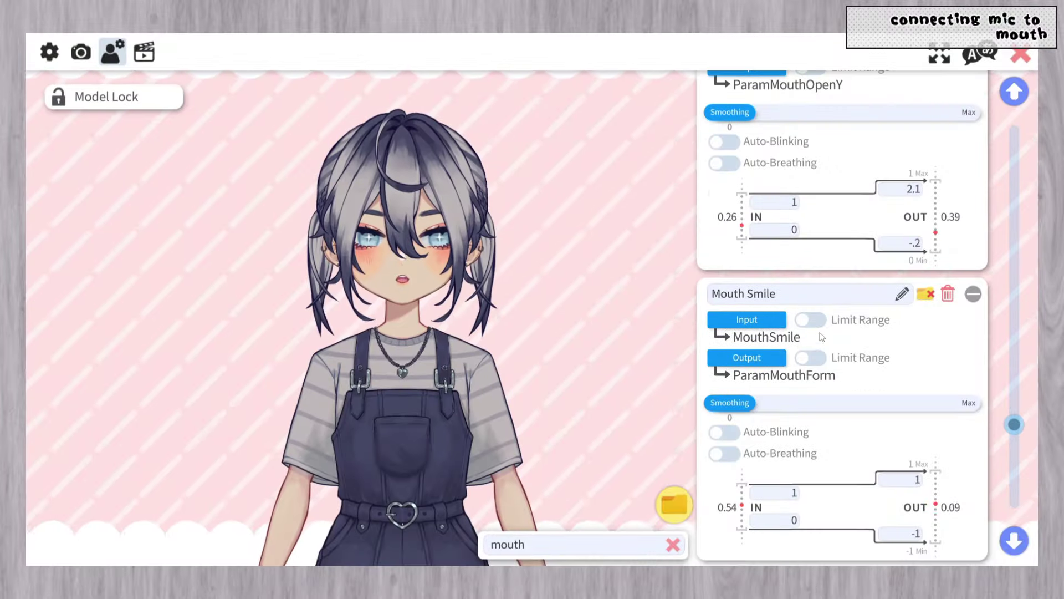
Find the mouthsmile inputs and assign VoiceFrequencyPlusMouthSmile as the input of the Mouth Smile parameter.
{"action": "scroll", "coordinate": [822, 337], "scroll_direction": "down", "scroll_amount": 1}
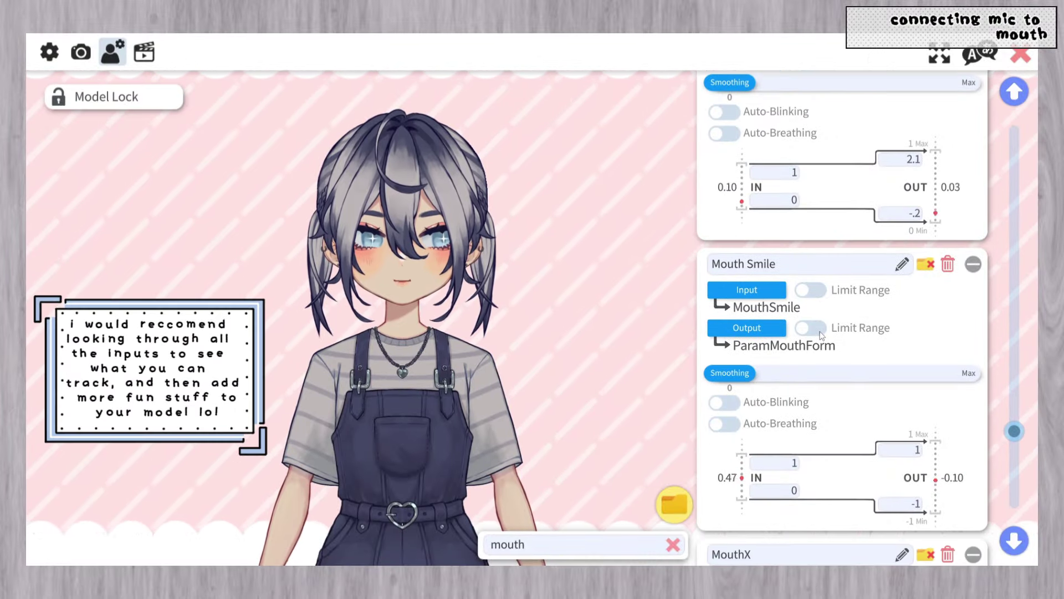
{"action": "scroll", "coordinate": [821, 335], "scroll_direction": "down", "scroll_amount": 1}
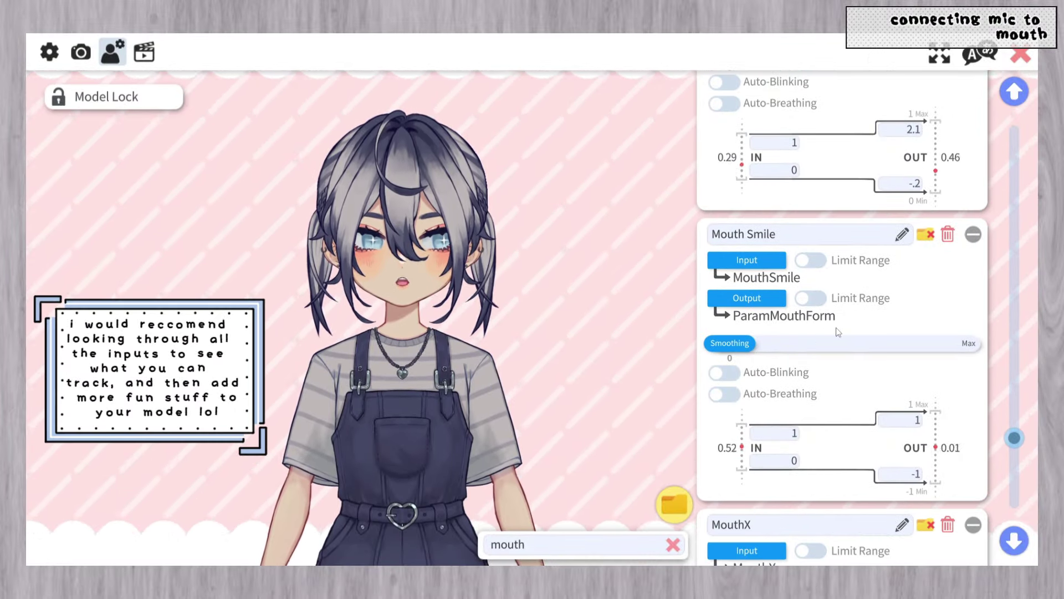
{"action": "left_click", "coordinate": [754, 263]}
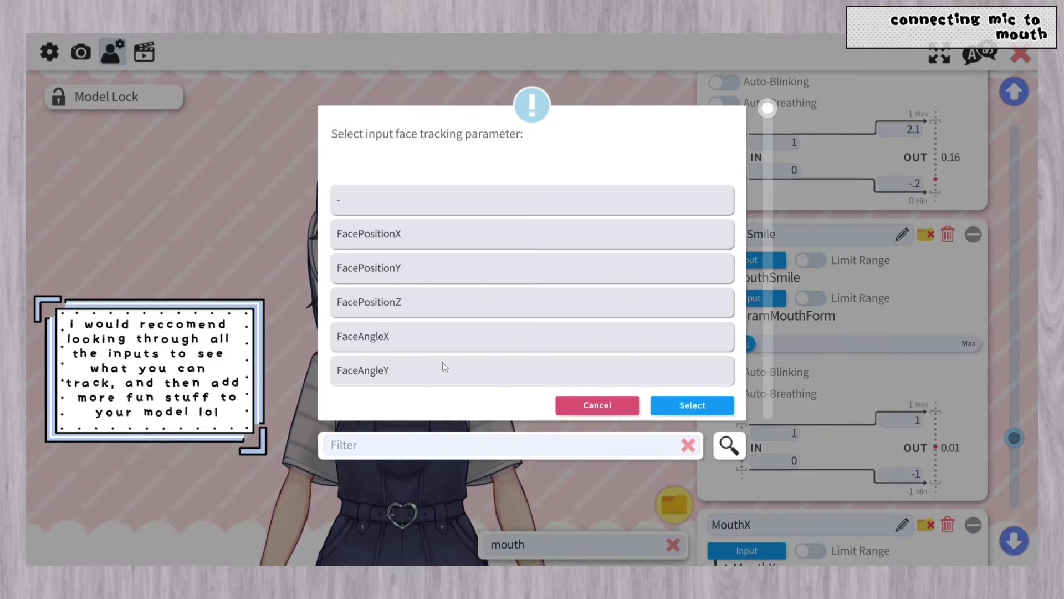
{"action": "type", "text": "mouthsmile"}
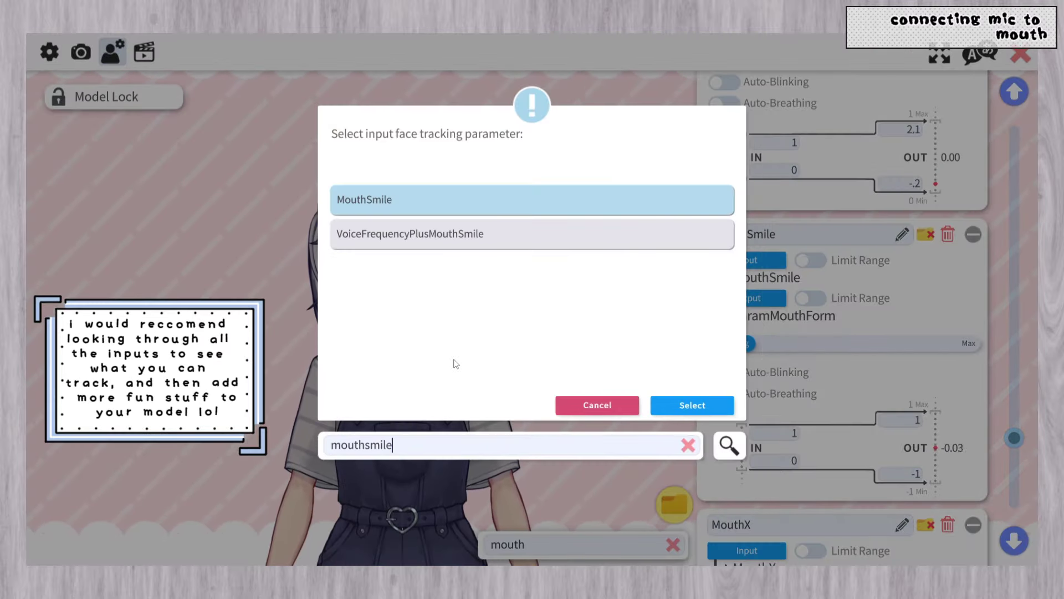
{"action": "left_click", "coordinate": [531, 236]}
{"action": "left_click", "coordinate": [665, 404]}
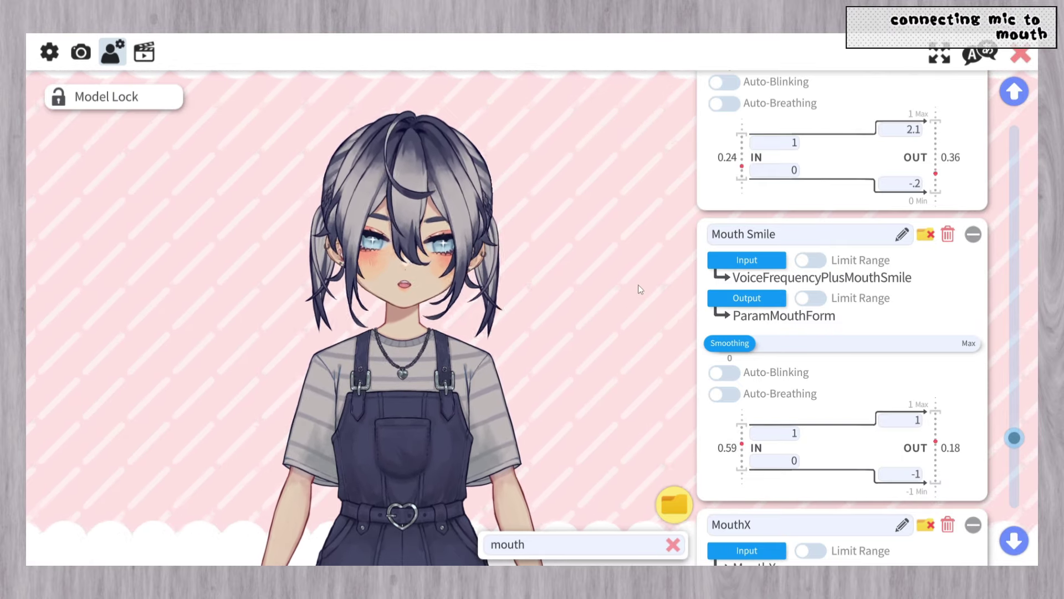
Enable microphone use in the general settings.
{"action": "scroll", "coordinate": [741, 141], "scroll_direction": "up", "scroll_amount": 3}
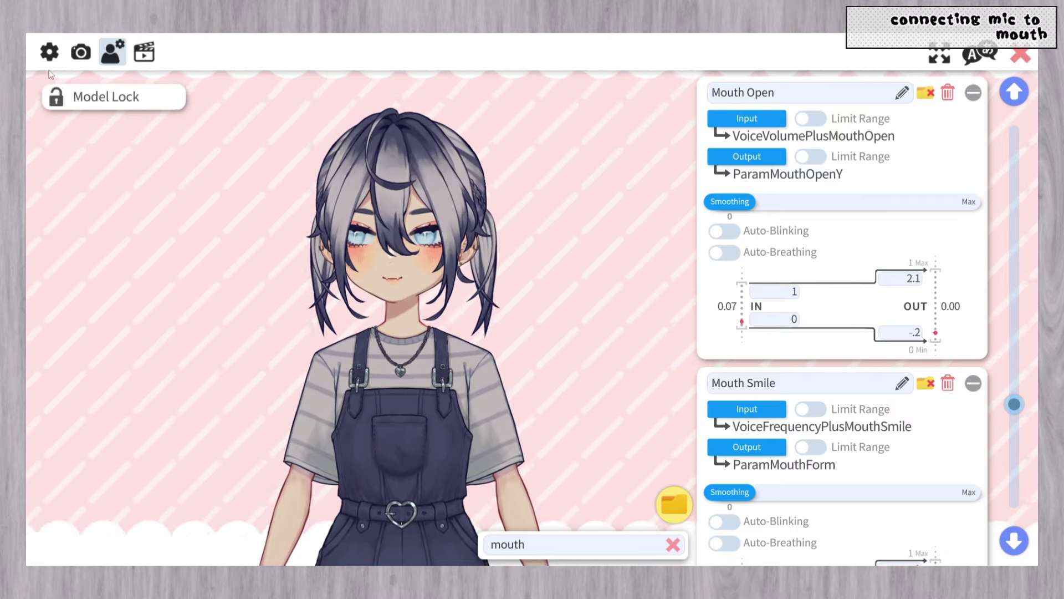
{"action": "left_click", "coordinate": [49, 51]}
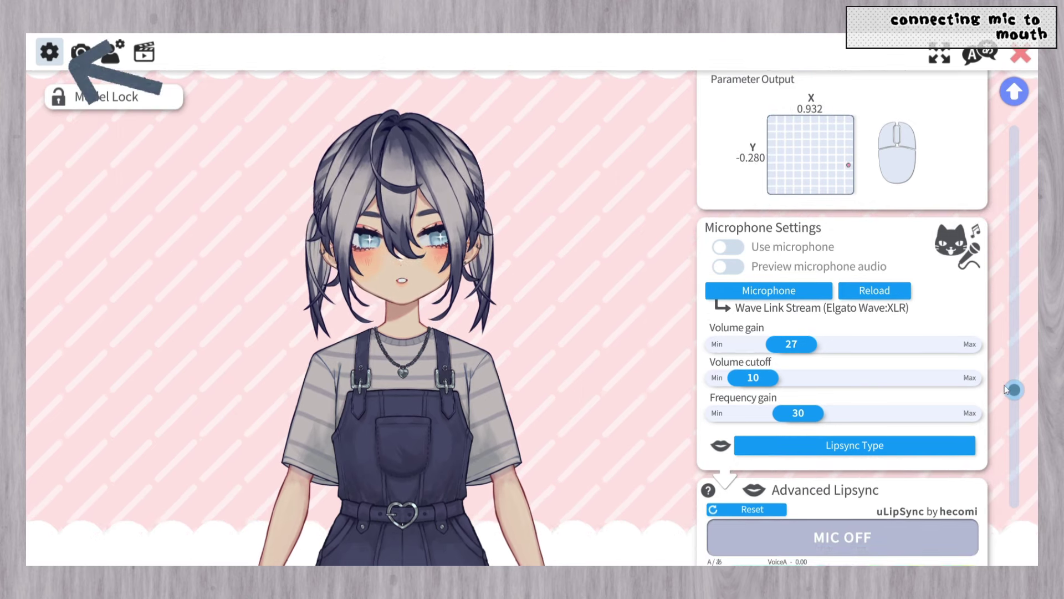
{"action": "left_click", "coordinate": [733, 252]}
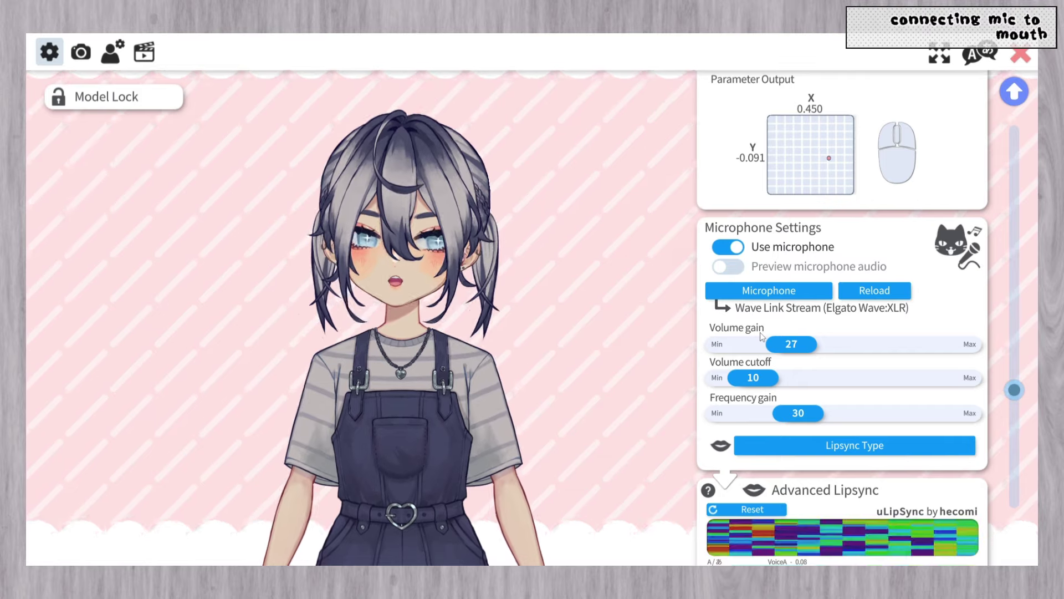
Try the microphone's volume gain at 100, 0 and 32, and set it to 25.
{"action": "left_click_drag", "start_coordinate": [794, 342], "coordinate": [962, 344]}
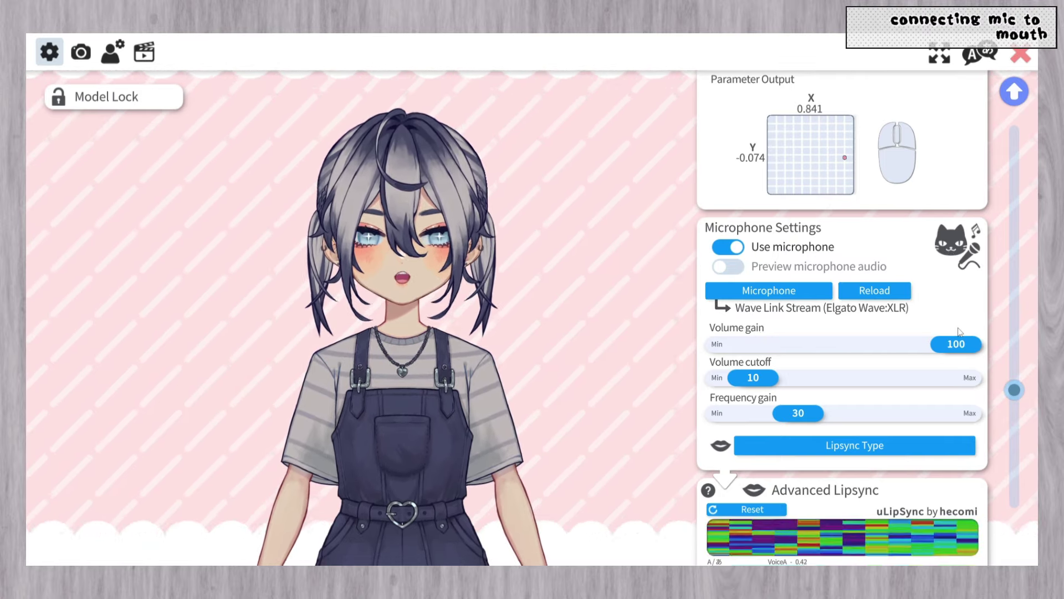
{"action": "left_click_drag", "start_coordinate": [962, 345], "coordinate": [707, 344]}
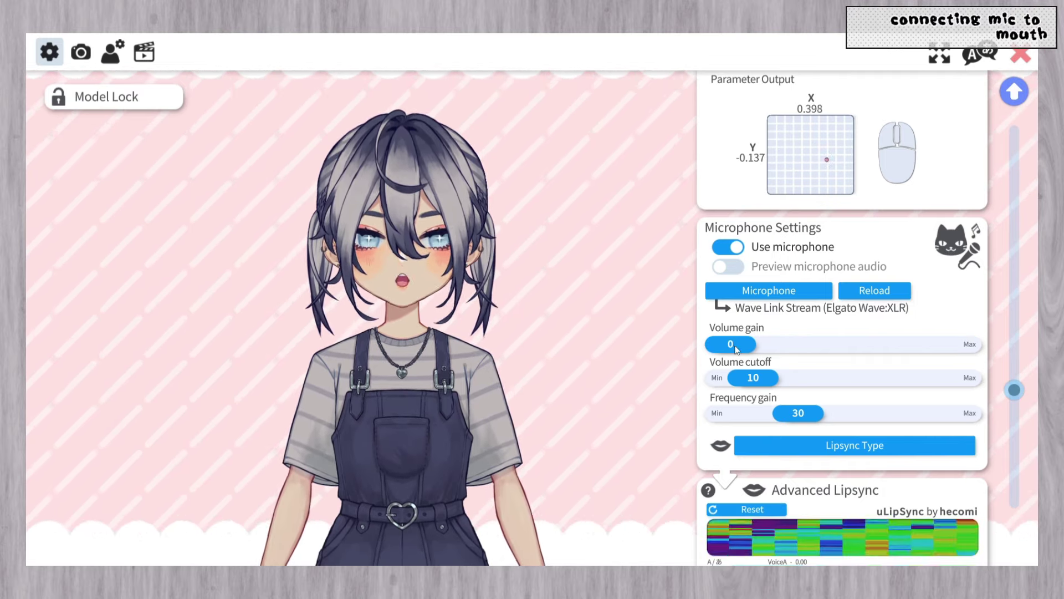
{"action": "left_click_drag", "start_coordinate": [736, 346], "coordinate": [798, 352]}
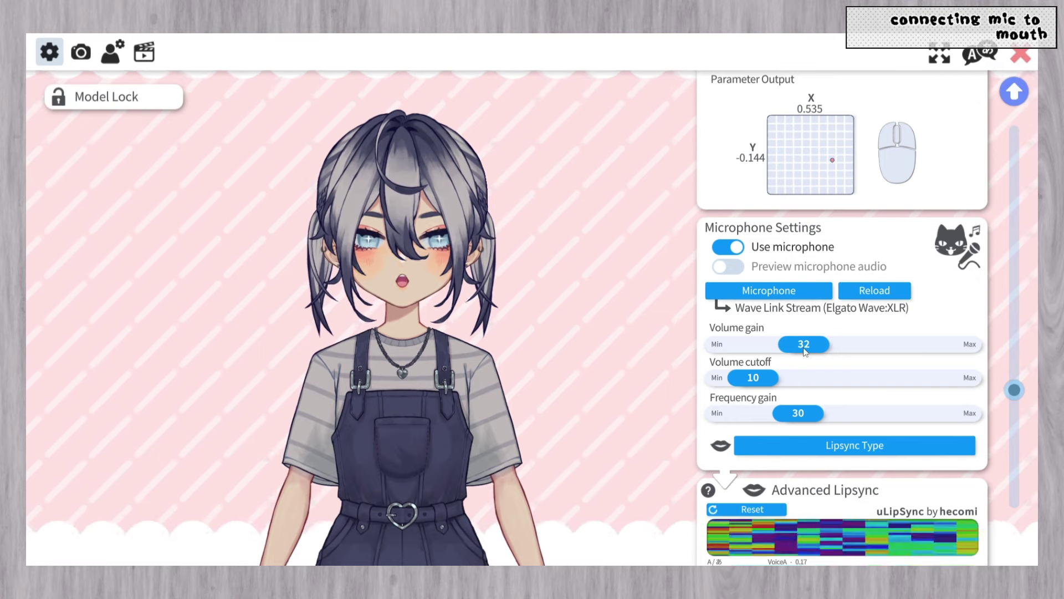
{"action": "mouse_move", "coordinate": [805, 350]}
{"action": "left_mouse_down"}
{"action": "mouse_move", "coordinate": [772, 345]}
{"action": "mouse_move", "coordinate": [794, 351]}
{"action": "left_mouse_up"}
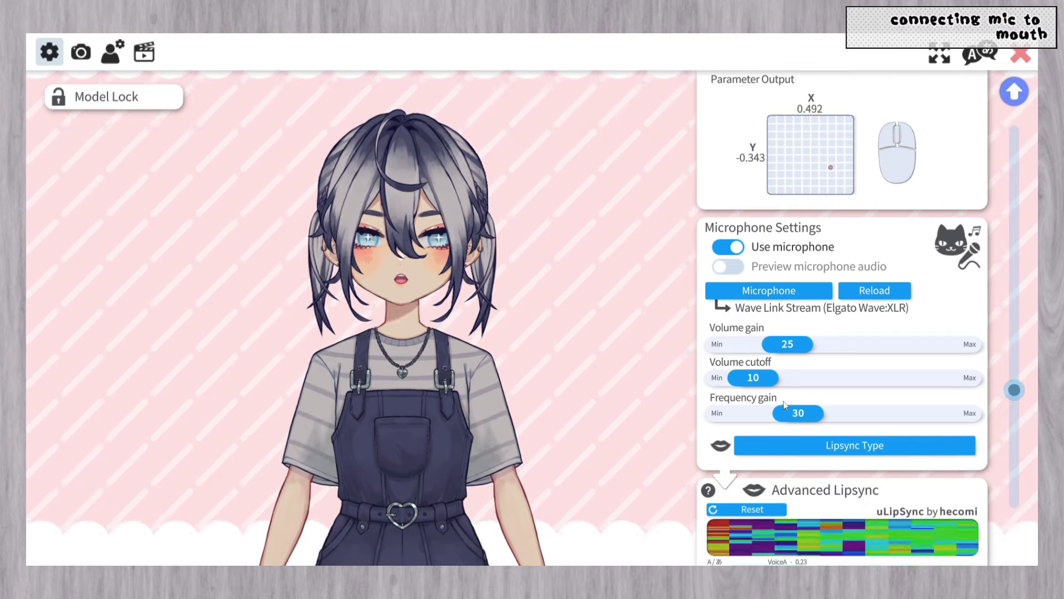
Test the microphone's frequency gain at 100 and 0, set it to 35, and set the volume gain to 20.
{"action": "left_click_drag", "start_coordinate": [800, 420], "coordinate": [962, 414]}
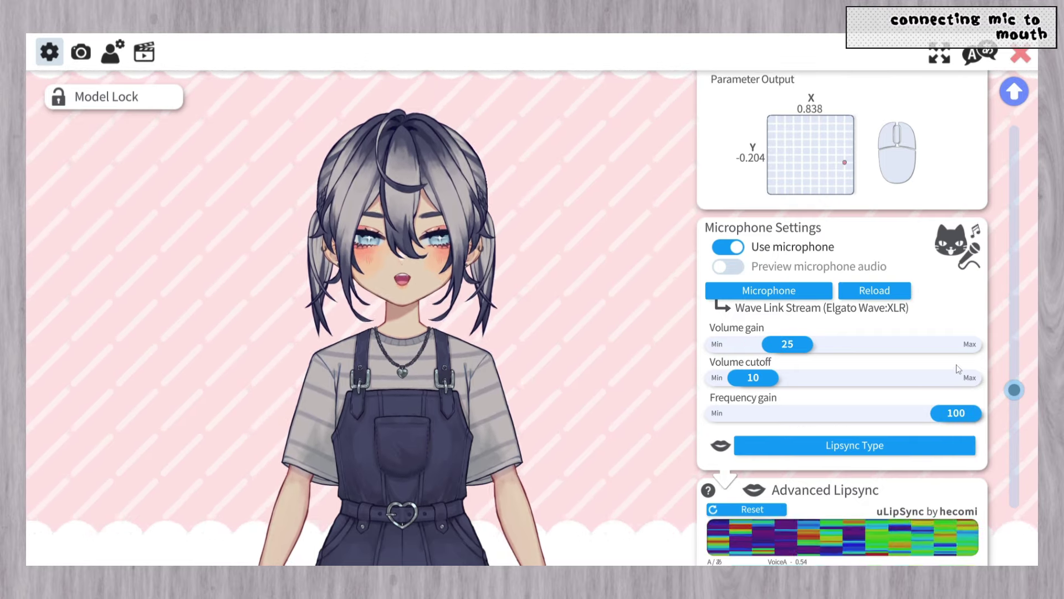
{"action": "left_click_drag", "start_coordinate": [957, 413], "coordinate": [713, 413]}
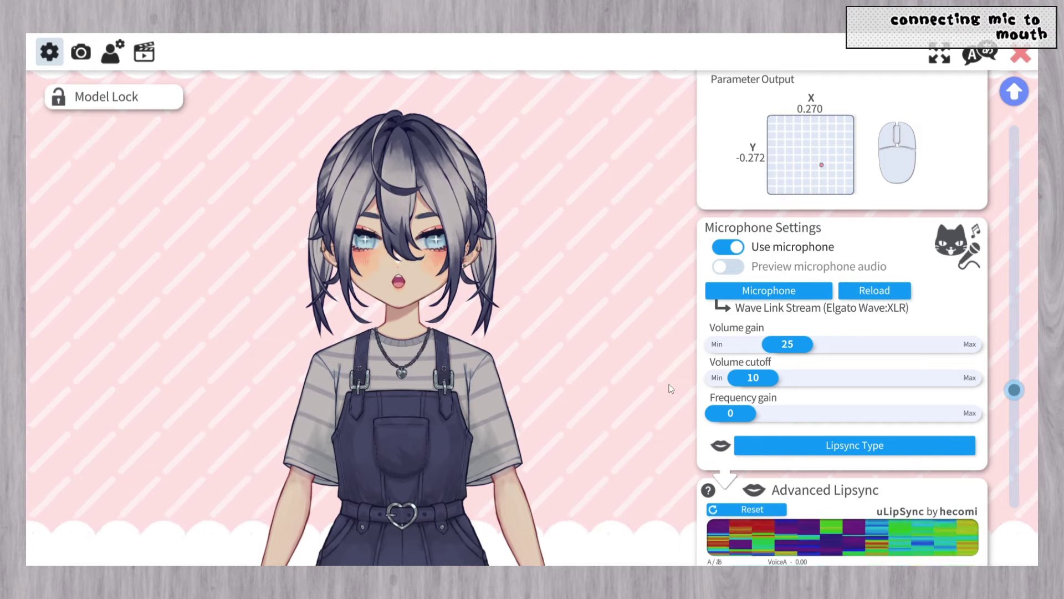
{"action": "left_click_drag", "start_coordinate": [734, 413], "coordinate": [824, 413]}
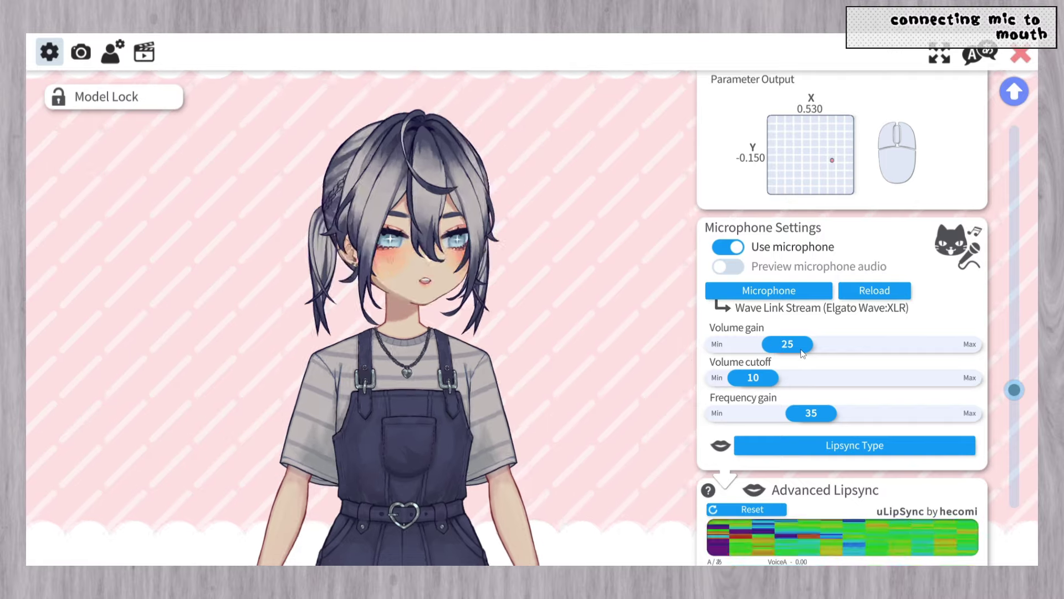
{"action": "mouse_move", "coordinate": [802, 353]}
{"action": "left_mouse_down"}
{"action": "mouse_move", "coordinate": [780, 353]}
{"action": "mouse_move", "coordinate": [815, 350]}
{"action": "left_mouse_up"}
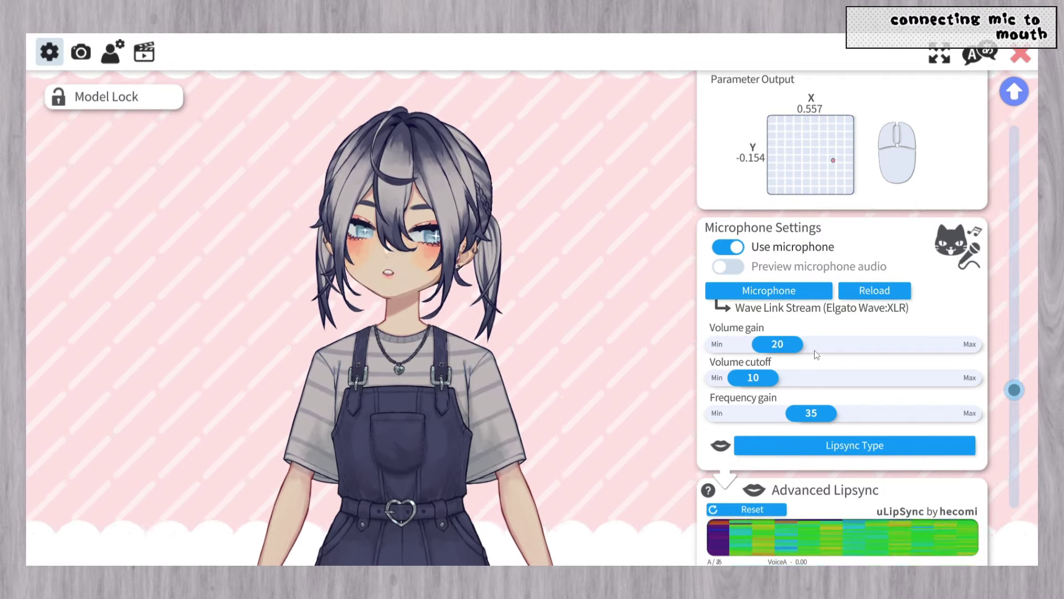
{"action": "scroll", "coordinate": [916, 369], "scroll_direction": "down", "scroll_amount": 2}
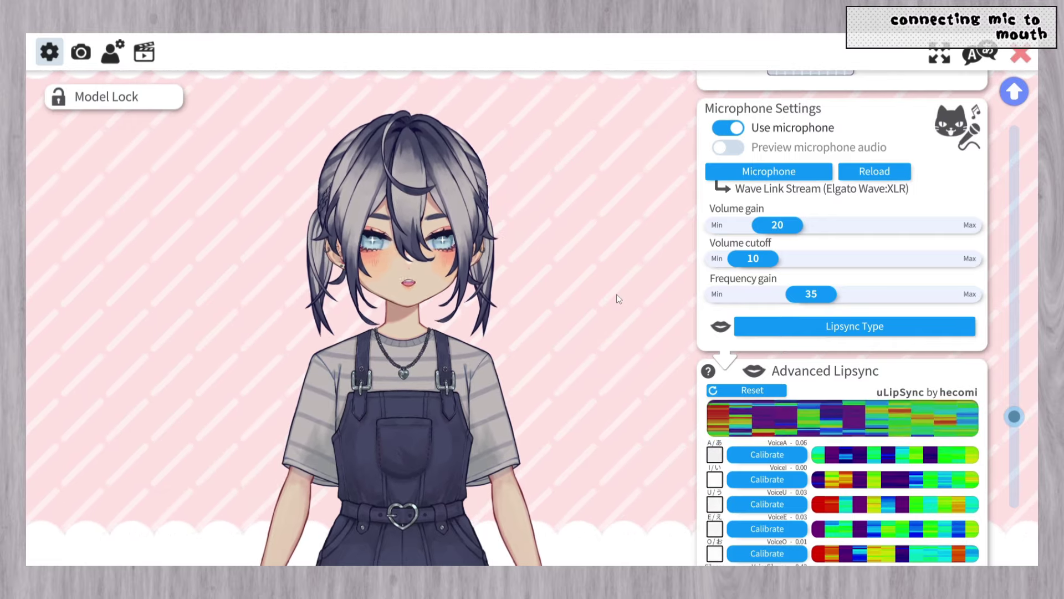
Clear the mouth filter from the model's parameter settings and open the hotkey settings.
{"action": "left_click", "coordinate": [110, 56]}
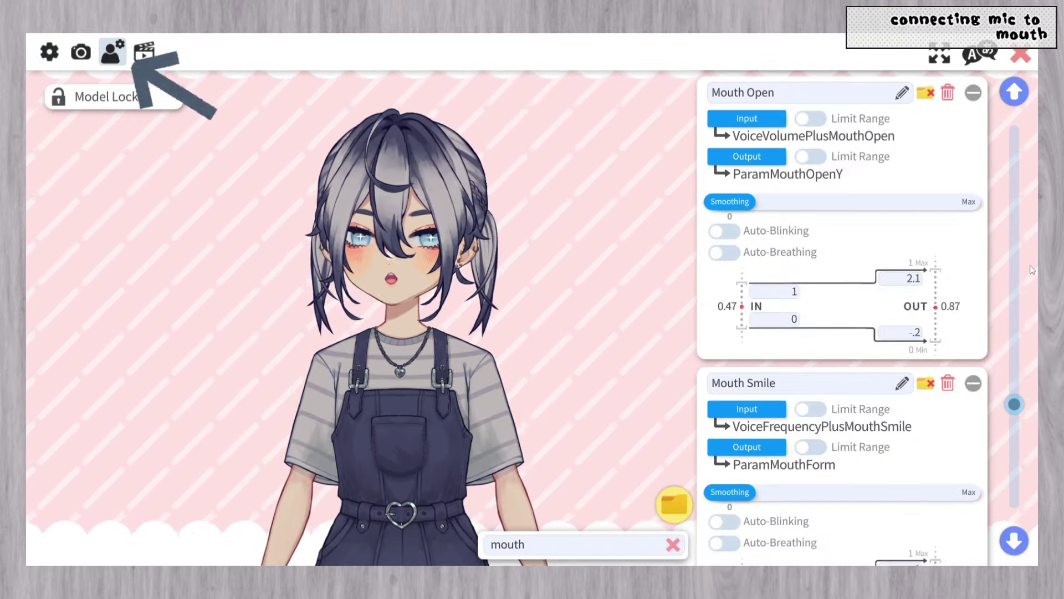
{"action": "left_click", "coordinate": [673, 545]}
{"action": "scroll", "coordinate": [942, 388], "scroll_direction": "down", "scroll_amount": 15}
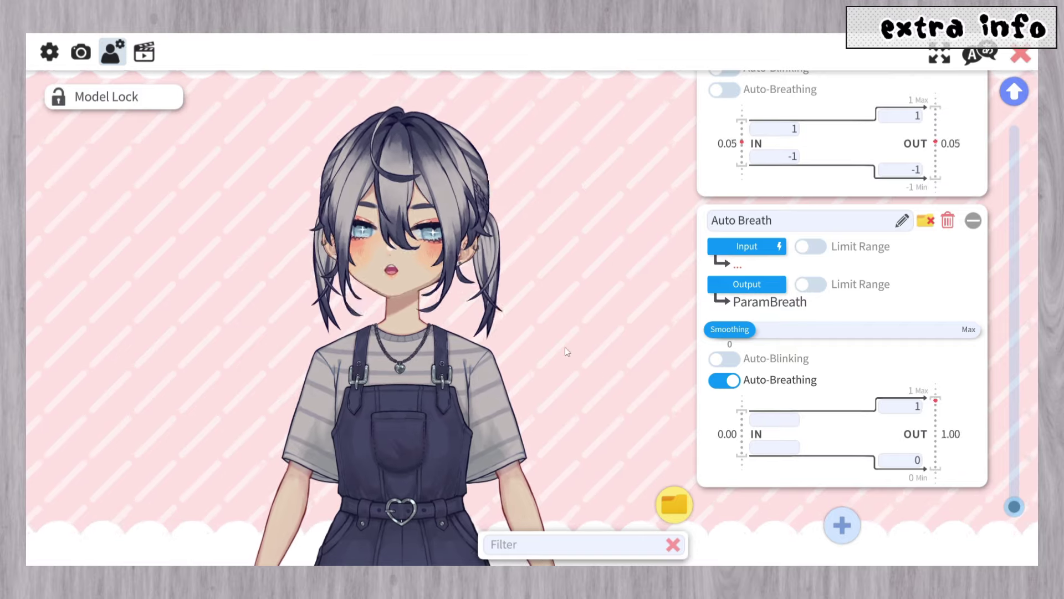
{"action": "left_click", "coordinate": [145, 53]}
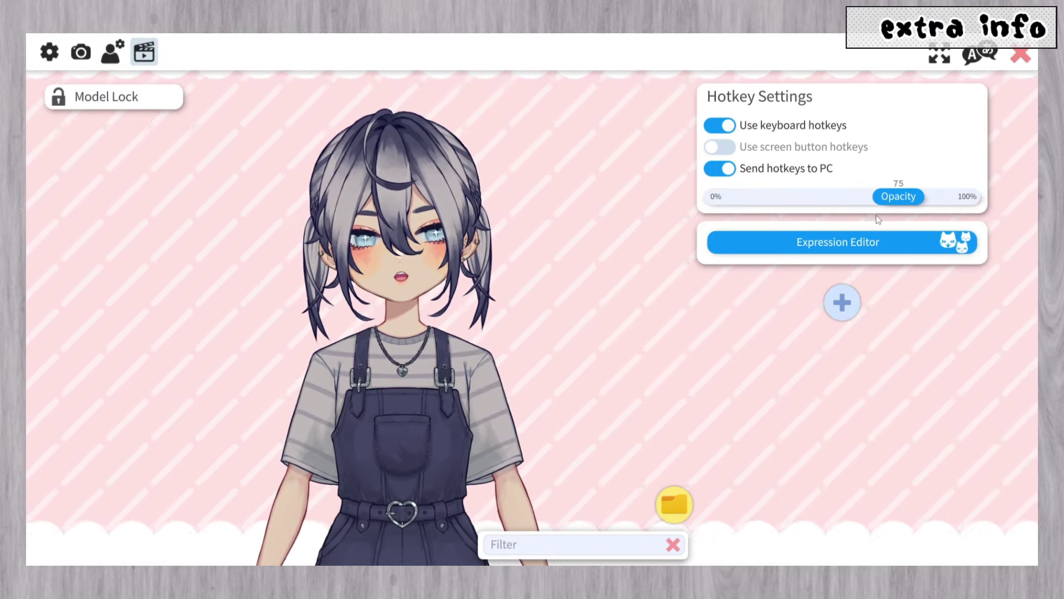
Close the settings, hide the main menu and move the model slightly up and to the left on the background.
{"action": "left_click", "coordinate": [1020, 55]}
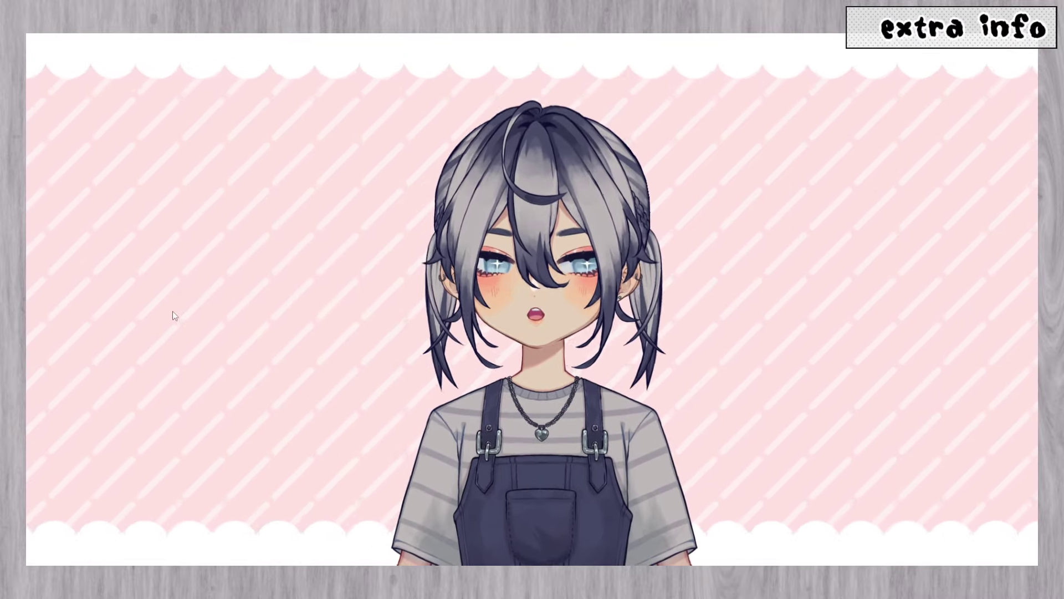
{"action": "double_click", "coordinate": [172, 310]}
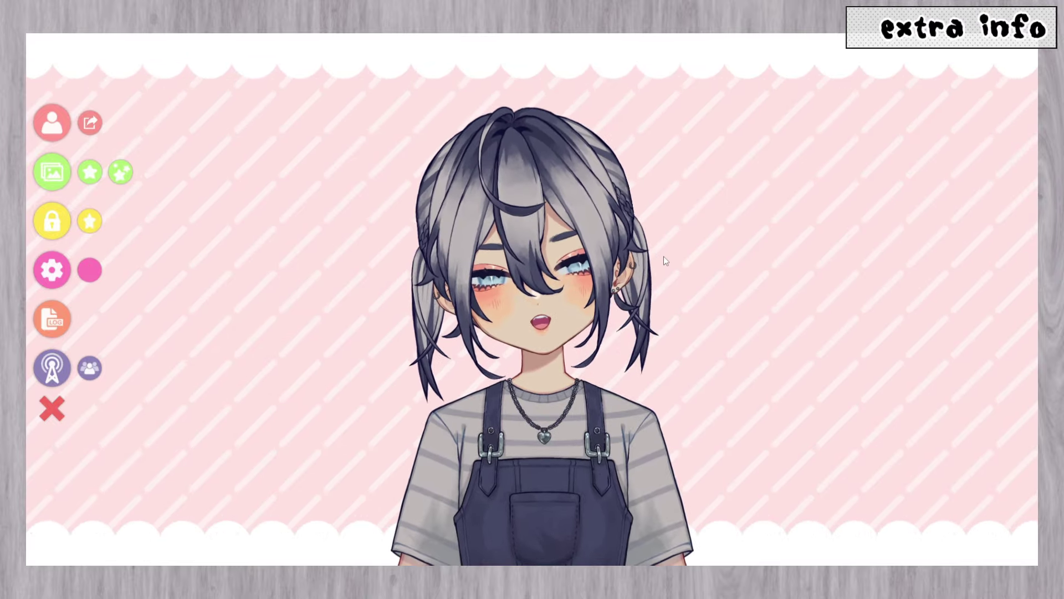
{"action": "double_click", "coordinate": [664, 257]}
{"action": "left_click_drag", "start_coordinate": [578, 257], "coordinate": [551, 233]}
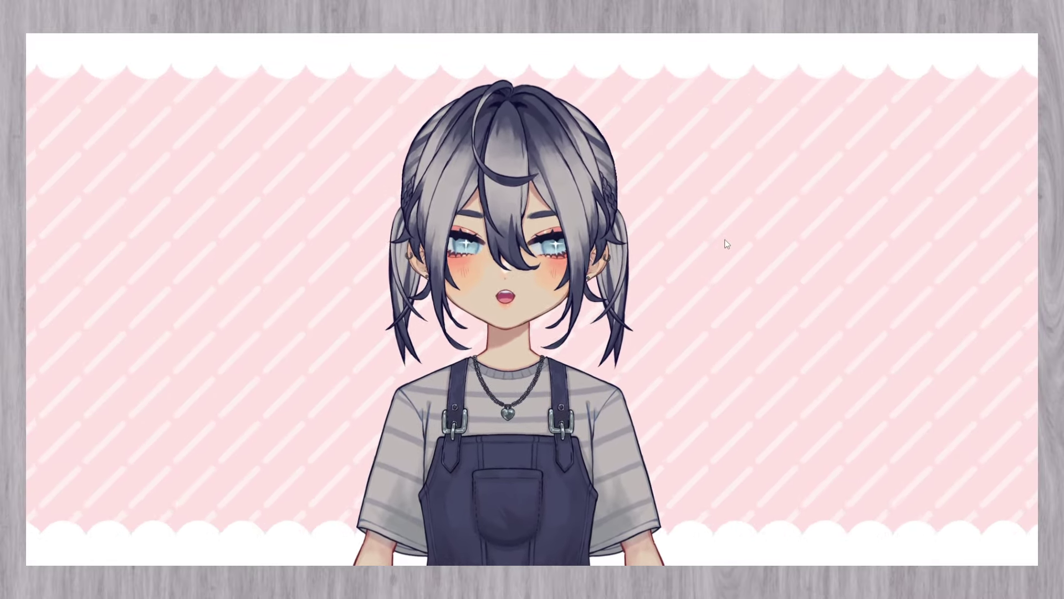